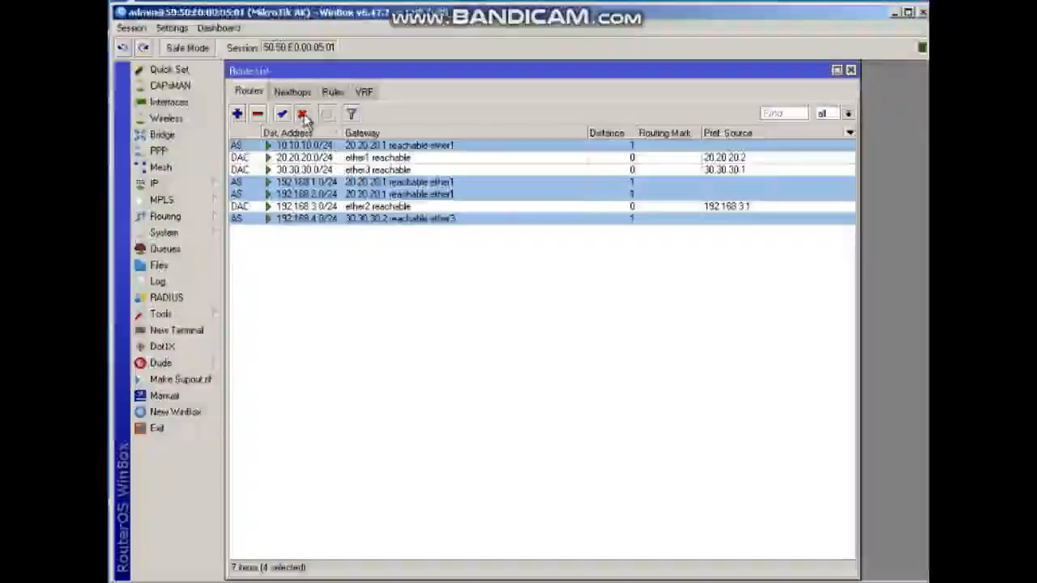
Step: Disable the four selected static routes on the MikroTik AK router and add a default route 0.0.0.0/0 via gateway 20.20.20.1
{"action": "left_click", "coordinate": [302, 114]}
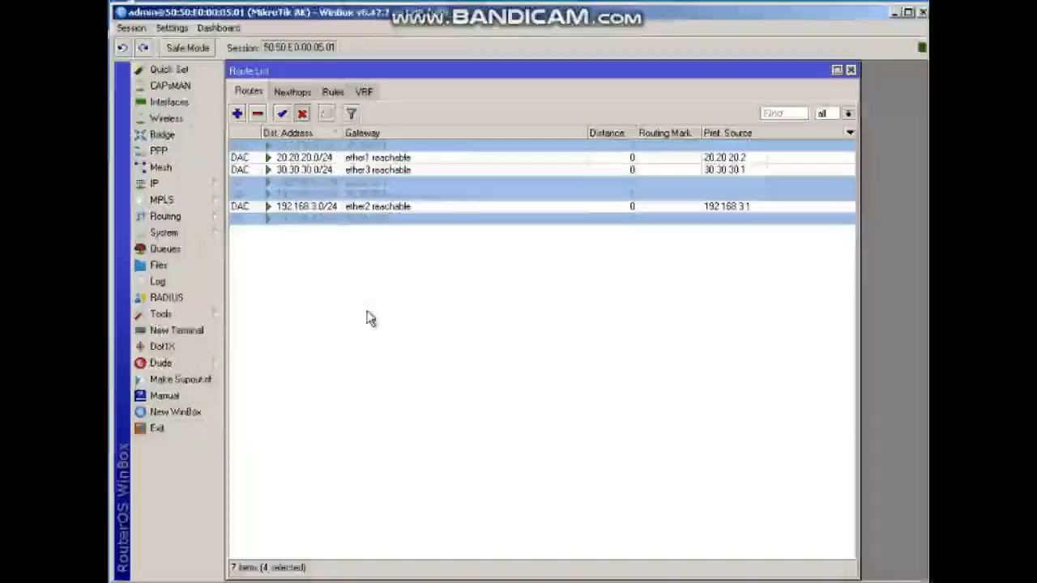
{"action": "left_click", "coordinate": [237, 114]}
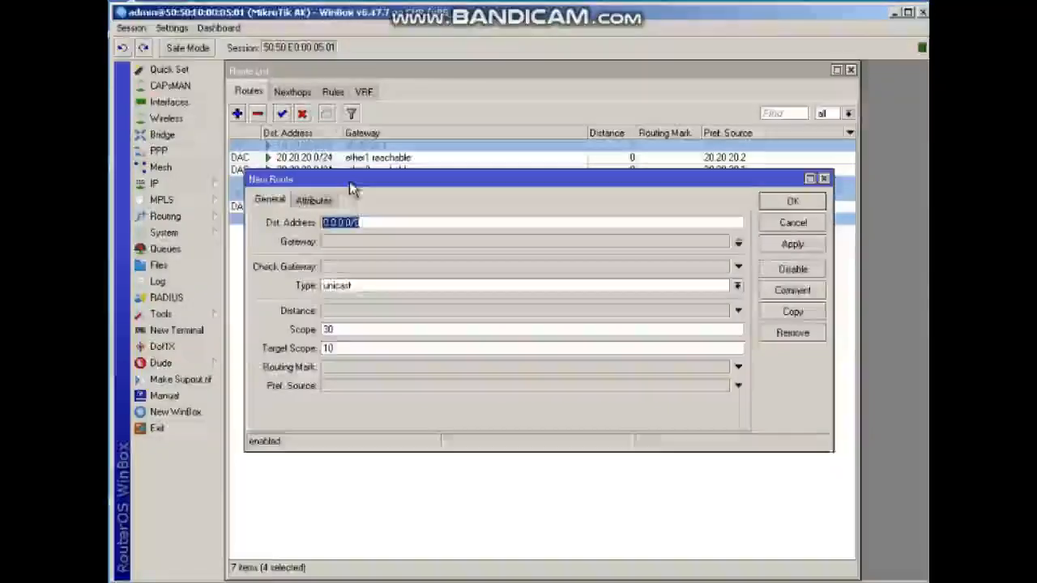
{"action": "left_click_drag", "start_coordinate": [349, 181], "coordinate": [334, 178]}
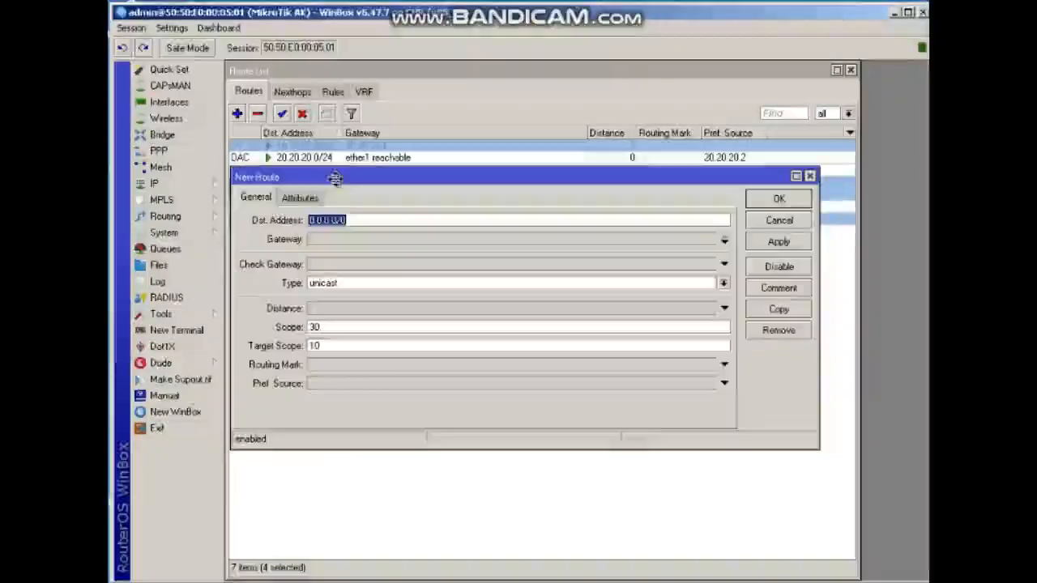
{"action": "left_click", "coordinate": [320, 247]}
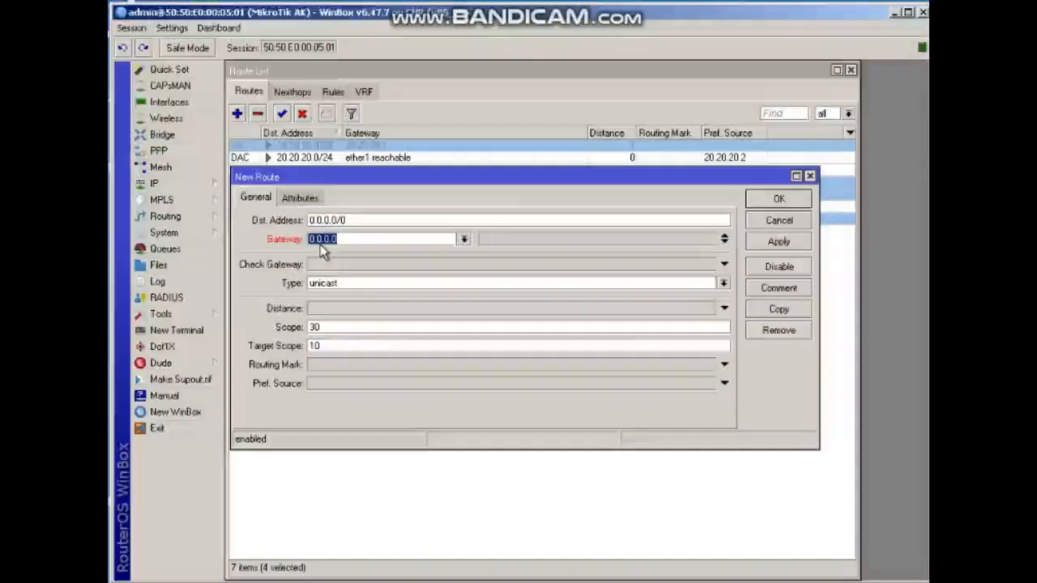
{"action": "type", "text": "20"}
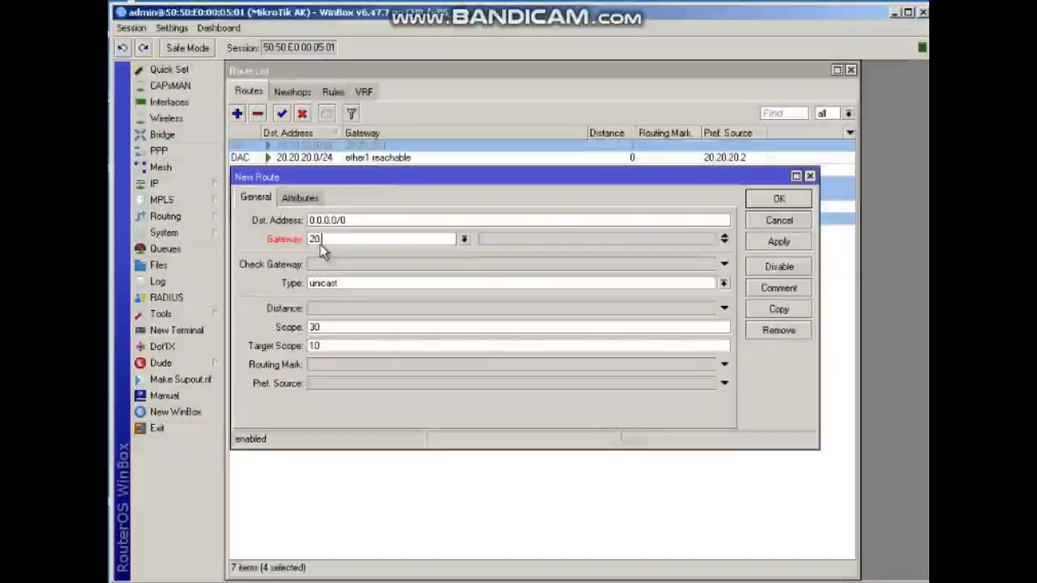
{"action": "type", "text": ".20.20"}
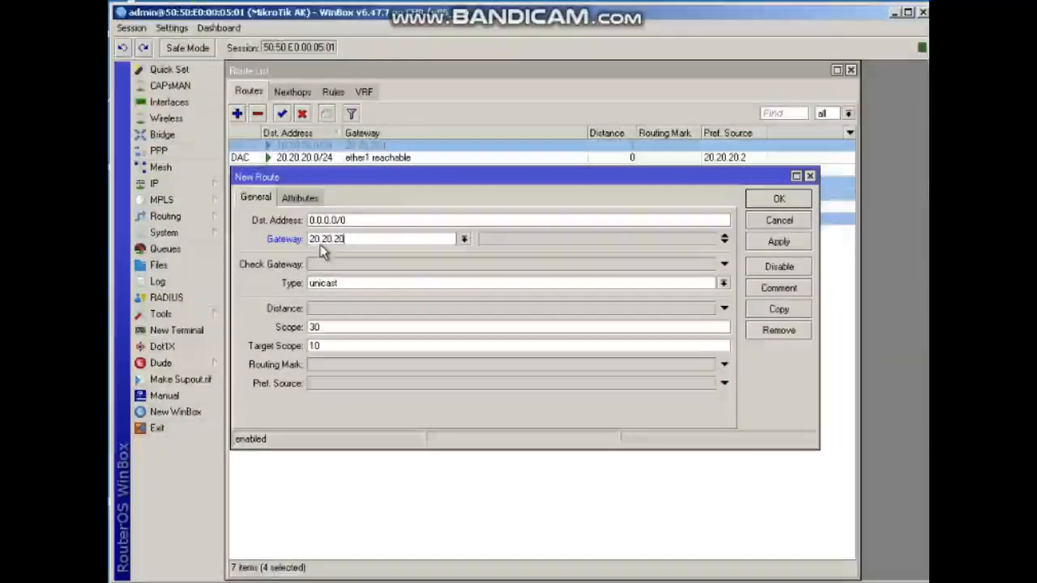
{"action": "type", "text": ".1"}
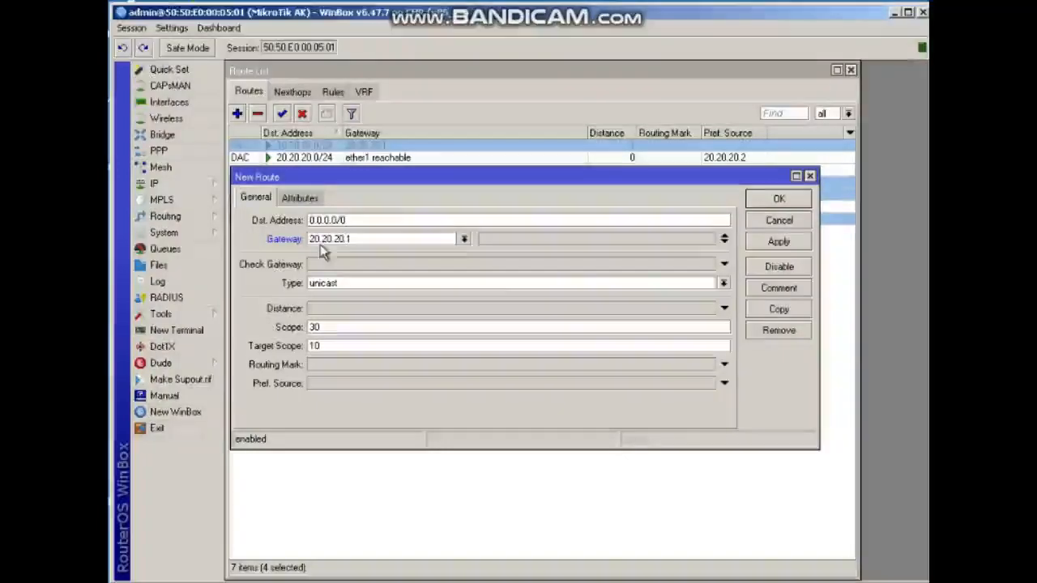
{"action": "left_click", "coordinate": [766, 242]}
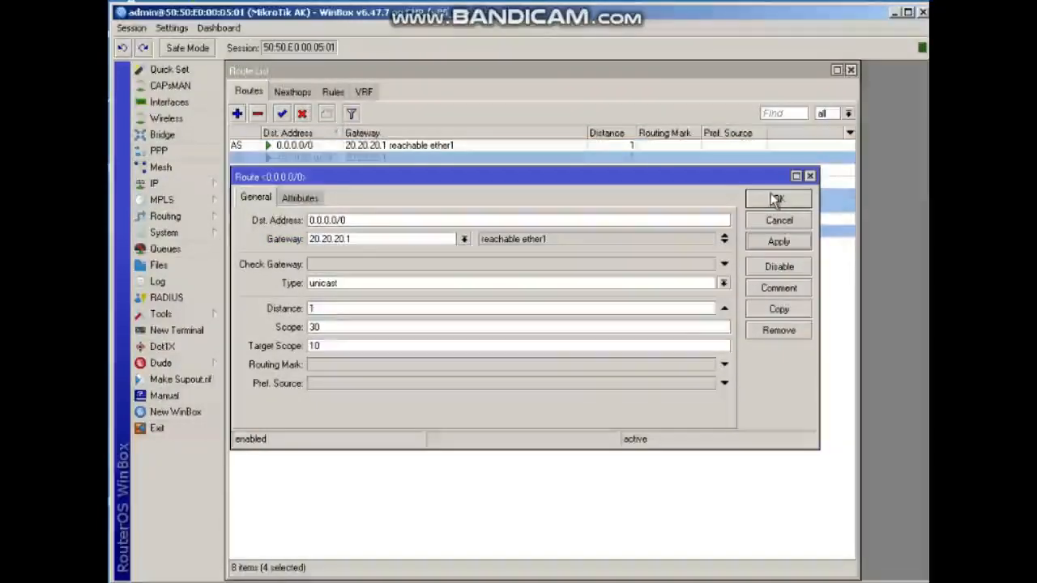
{"action": "left_click", "coordinate": [776, 199]}
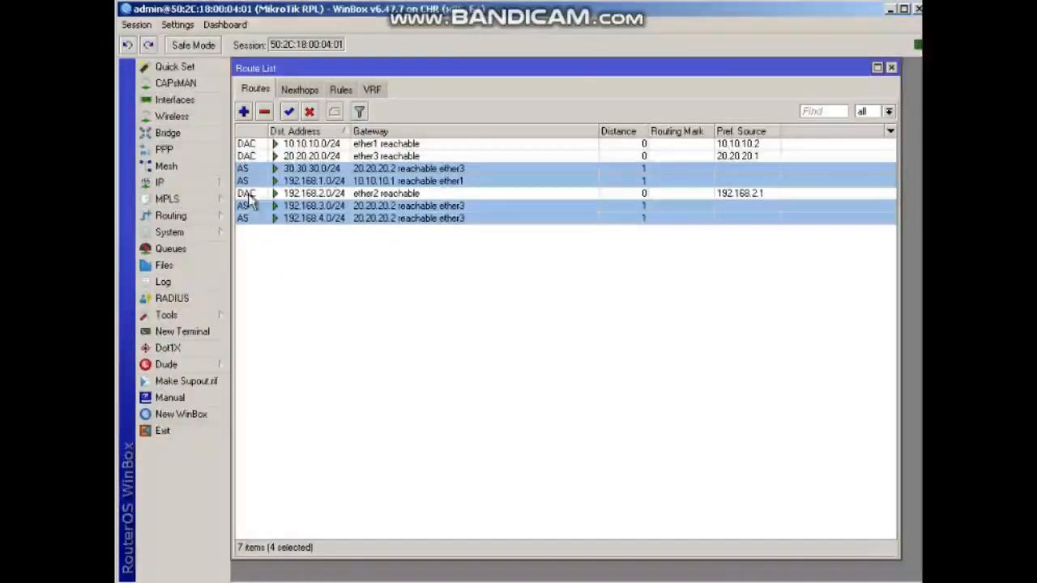
Step: Disable the four selected static routes on the MikroTik RPL router and add a default route 0.0.0.0/0 via gateway 10.10.10.1
{"action": "left_click", "coordinate": [309, 113]}
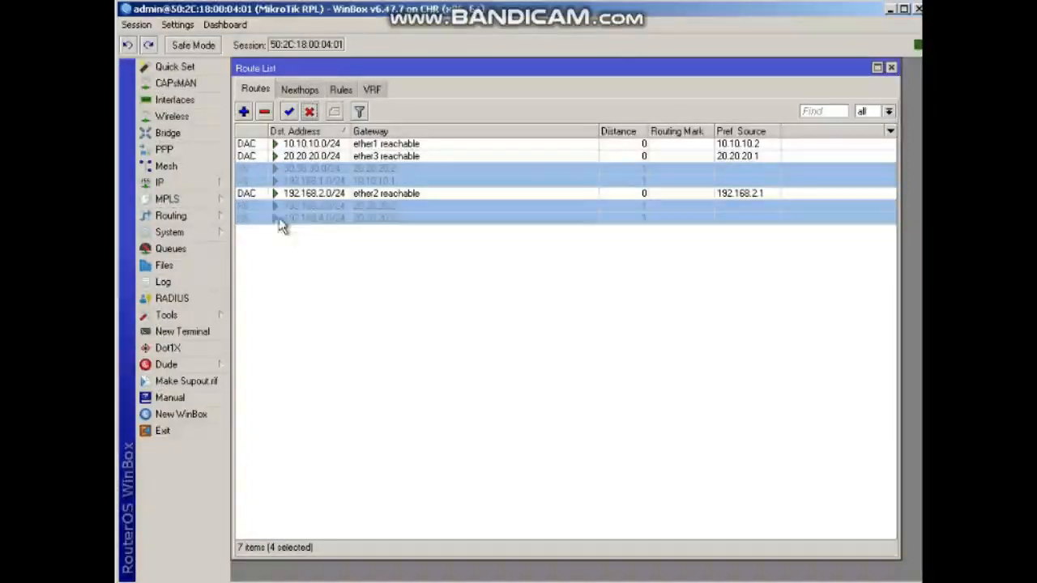
{"action": "left_click", "coordinate": [243, 111]}
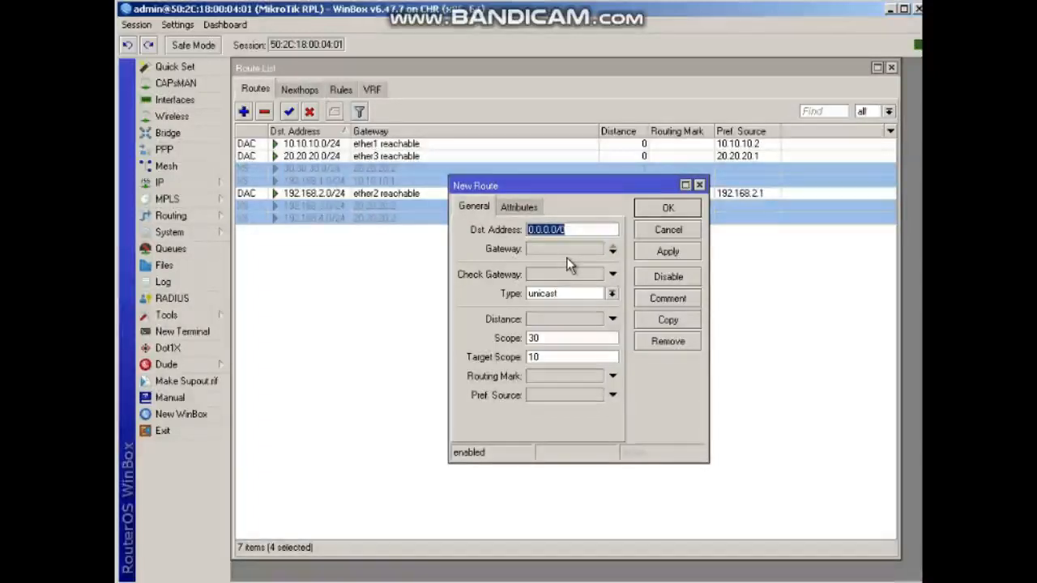
{"action": "left_click", "coordinate": [540, 249]}
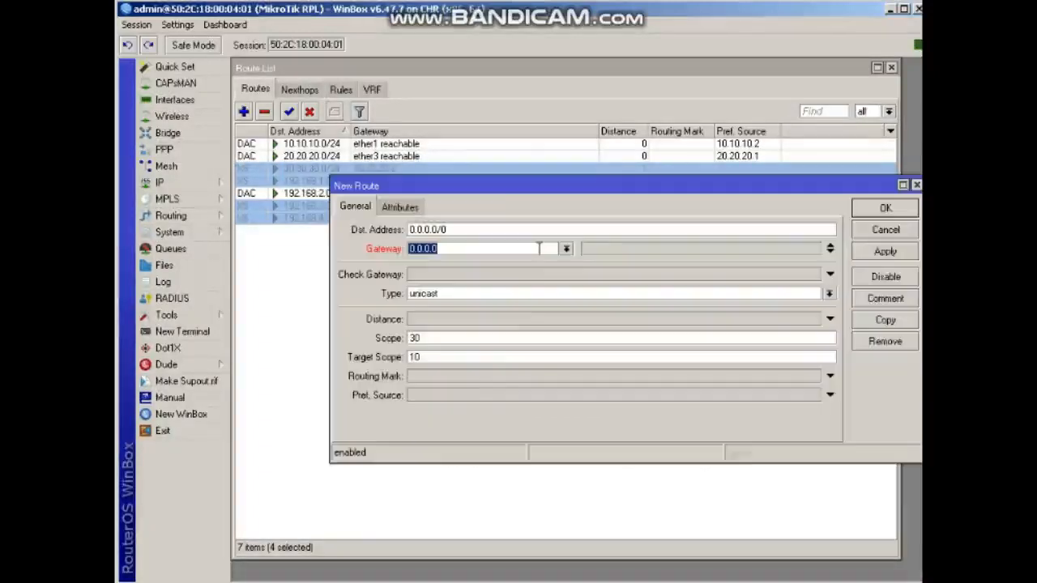
{"action": "type", "text": "10."}
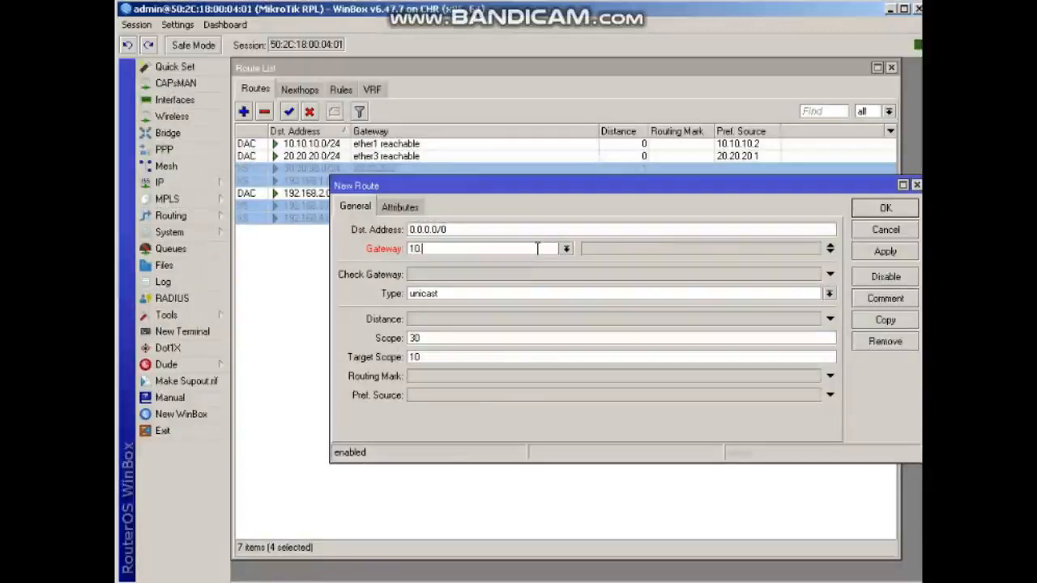
{"action": "type", "text": "10.10.1"}
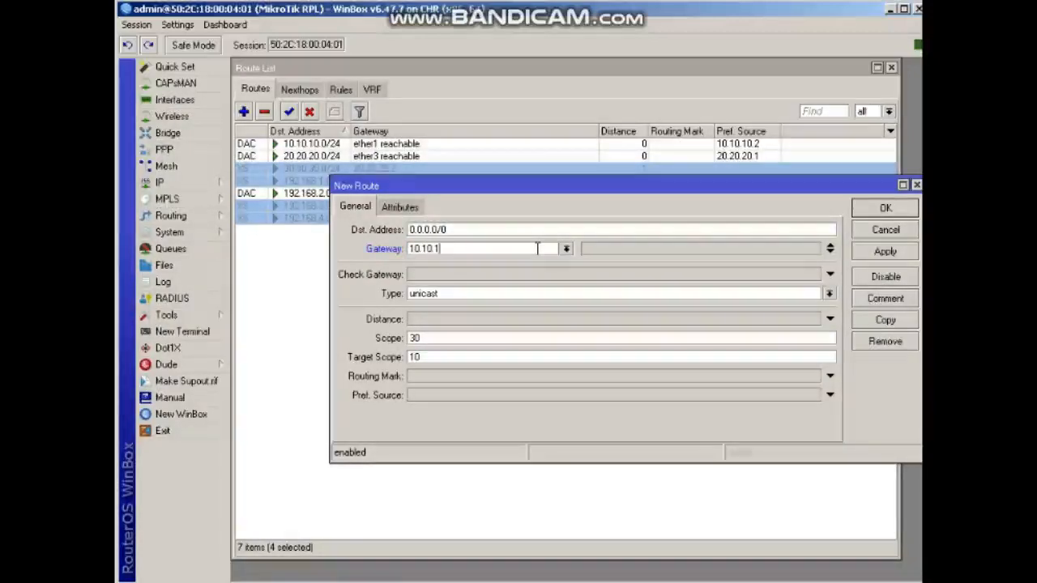
{"action": "type", "text": ".1"}
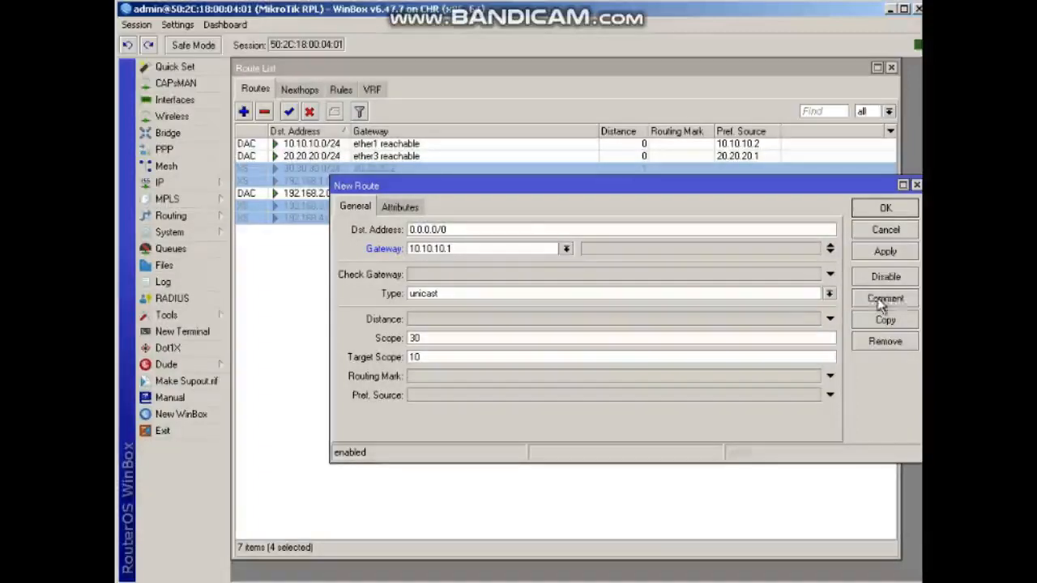
{"action": "left_click", "coordinate": [881, 252]}
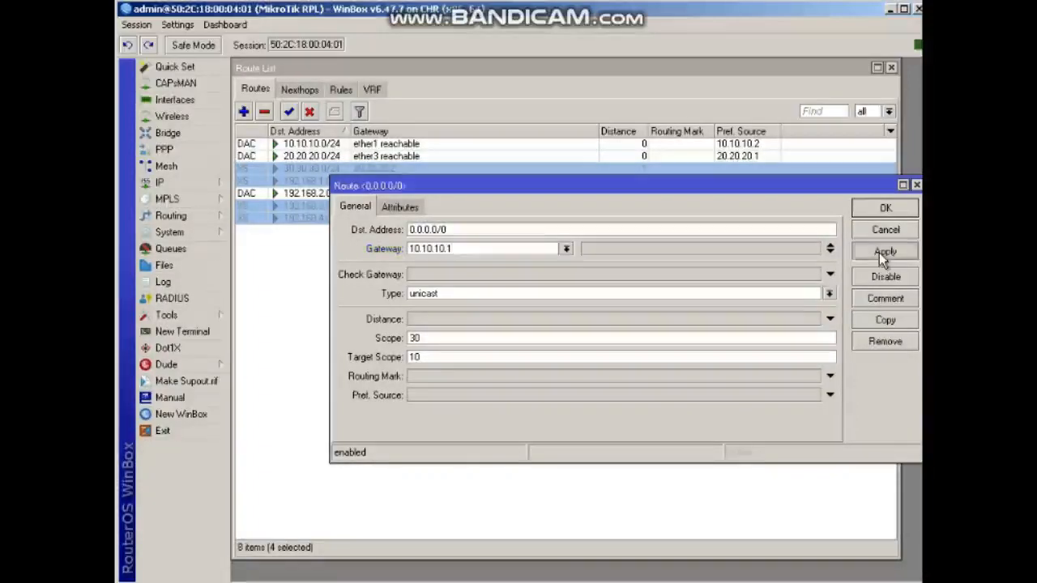
{"action": "left_click", "coordinate": [883, 210]}
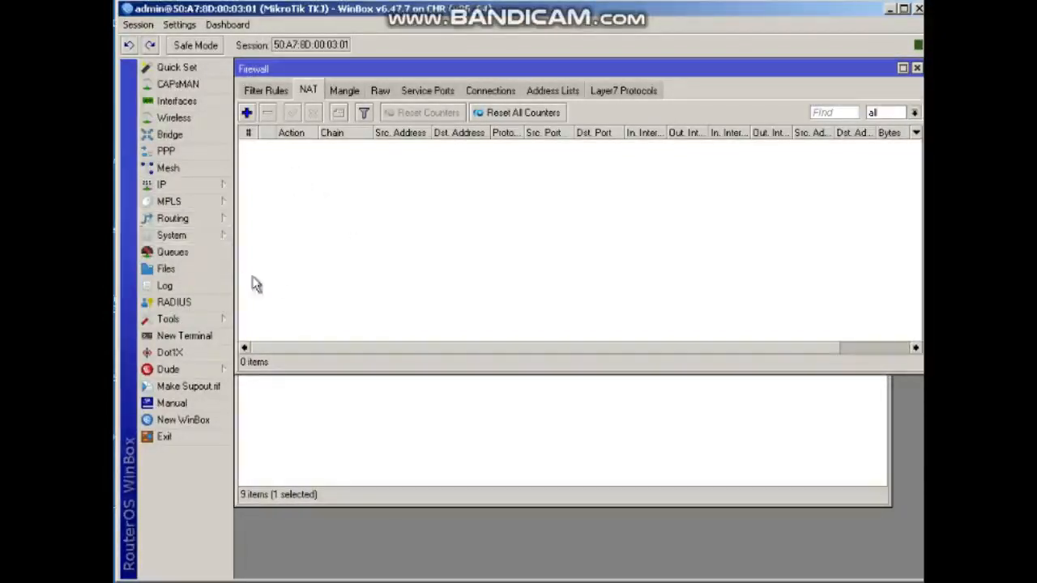
Step: Create a new firewall NAT rule on the MikroTik TKJ router with chain srcnat and out interface ether1
{"action": "left_click", "coordinate": [247, 115]}
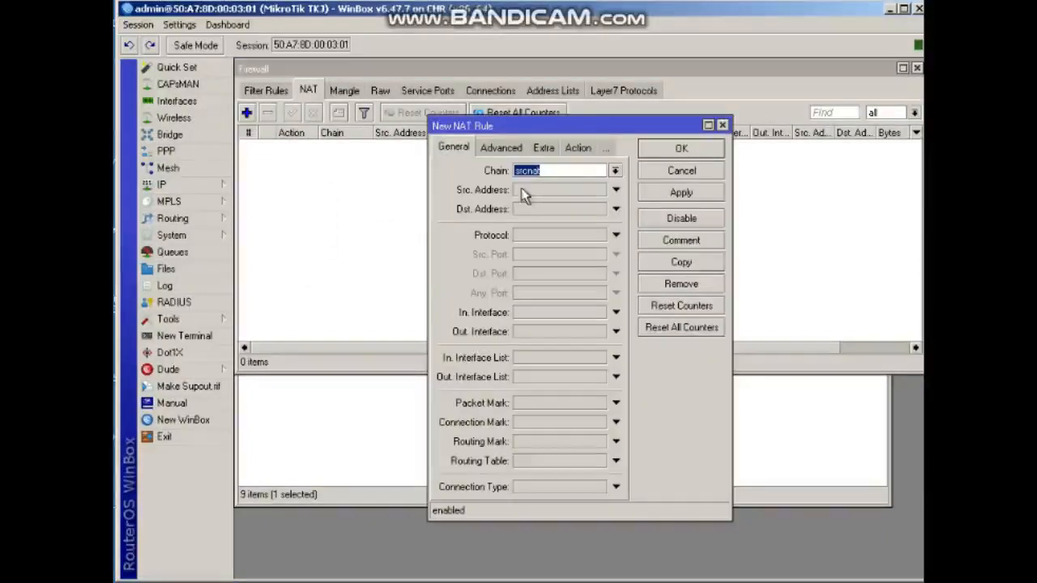
{"action": "left_click", "coordinate": [615, 172]}
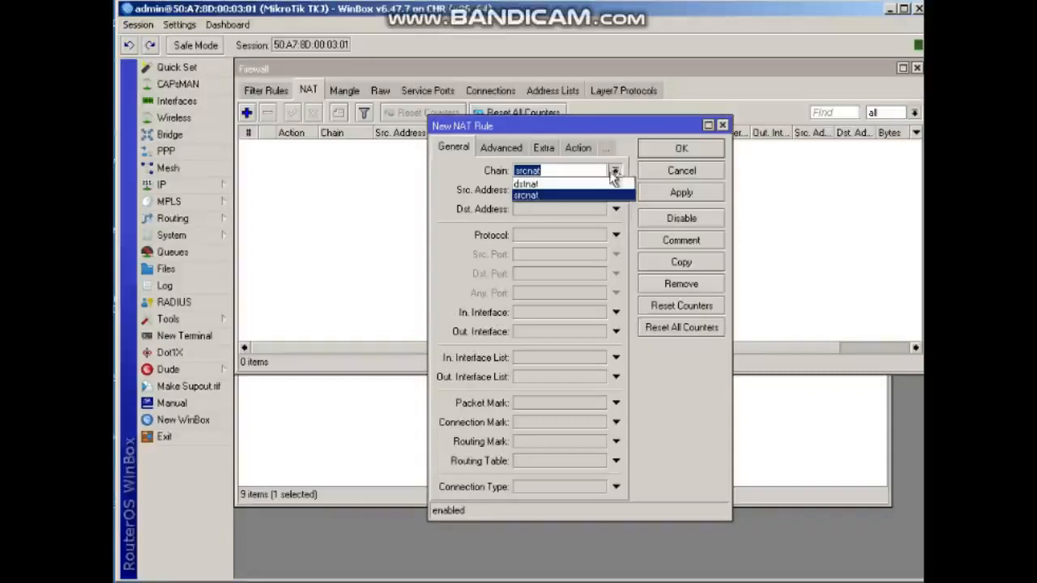
{"action": "left_click", "coordinate": [587, 197]}
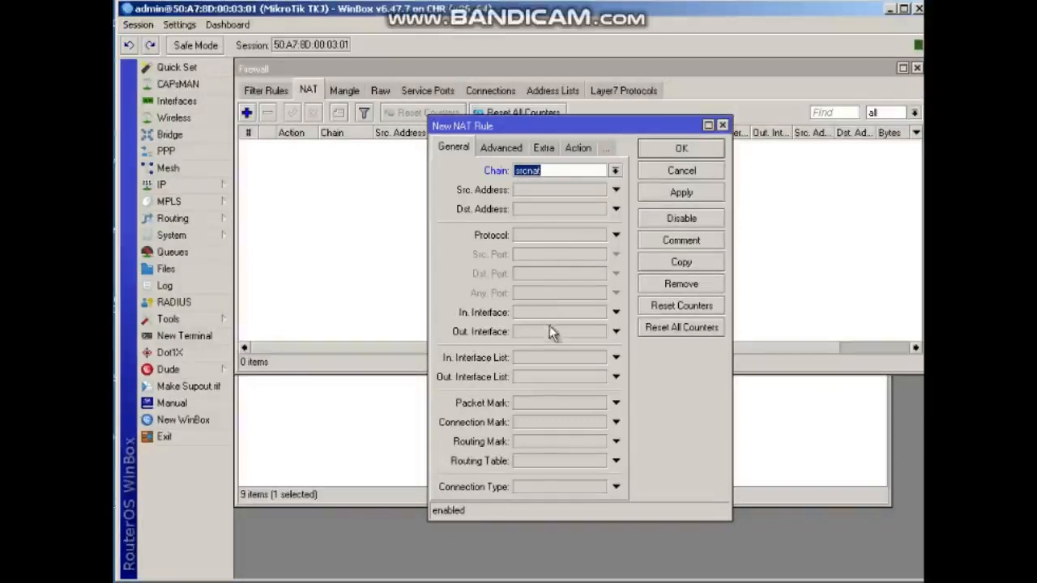
{"action": "left_click", "coordinate": [616, 332]}
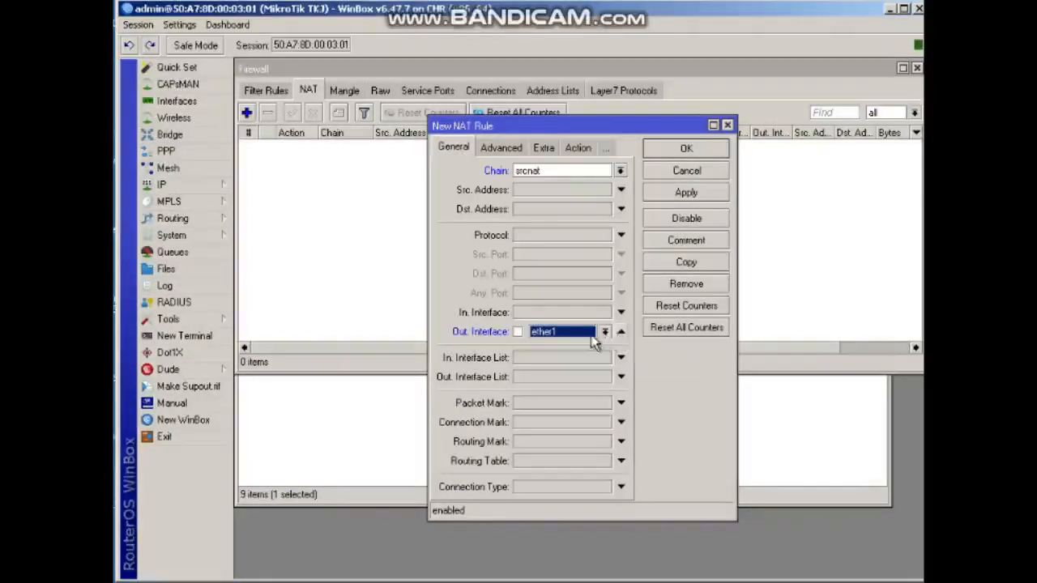
{"action": "left_click", "coordinate": [603, 332]}
{"action": "left_click", "coordinate": [556, 393]}
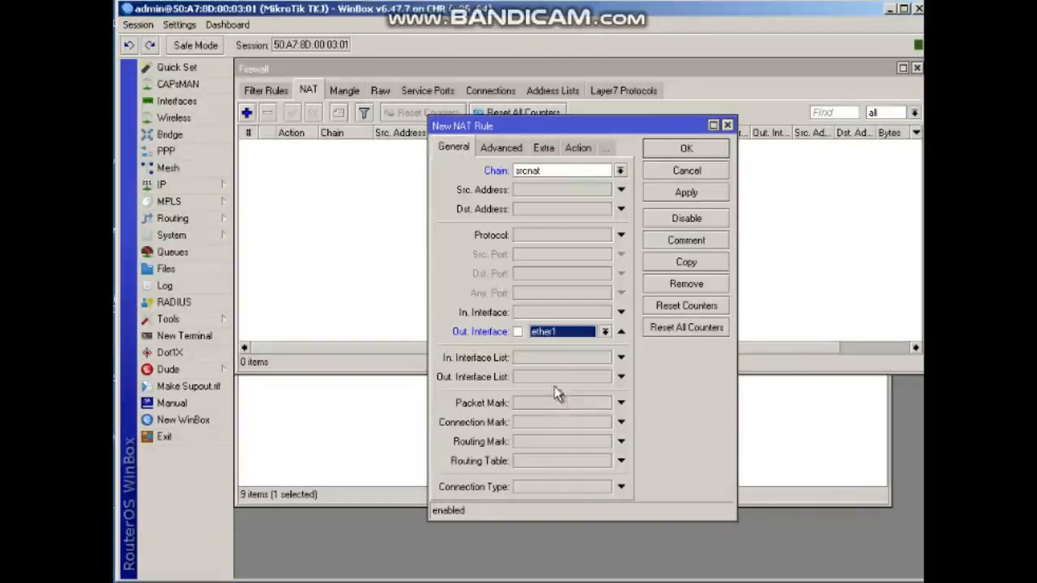
Step: Set the new NAT rule's action to masquerade and save the rule
{"action": "left_click", "coordinate": [577, 147]}
{"action": "left_click", "coordinate": [620, 171]}
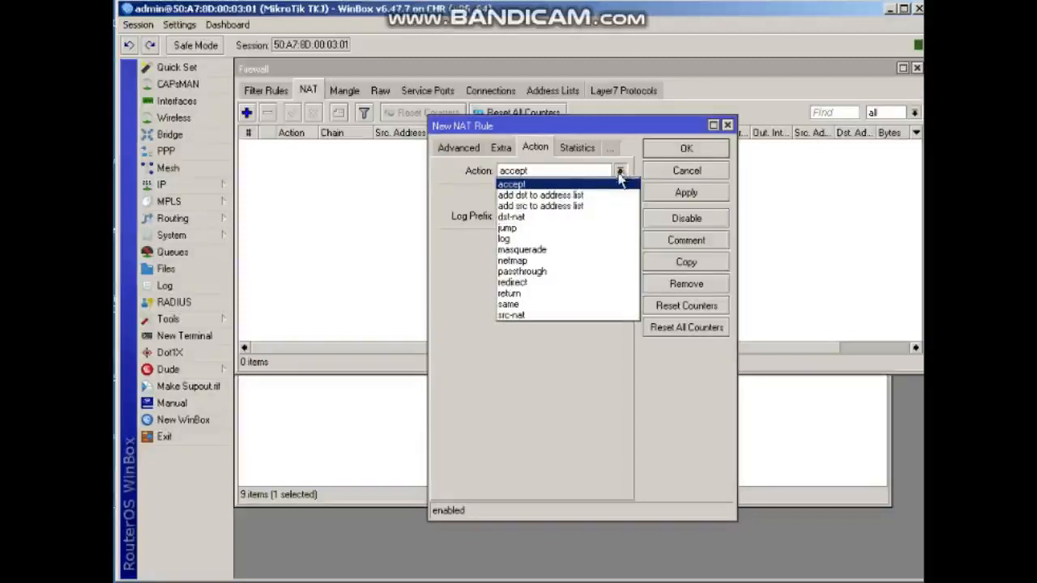
{"action": "left_click", "coordinate": [567, 248]}
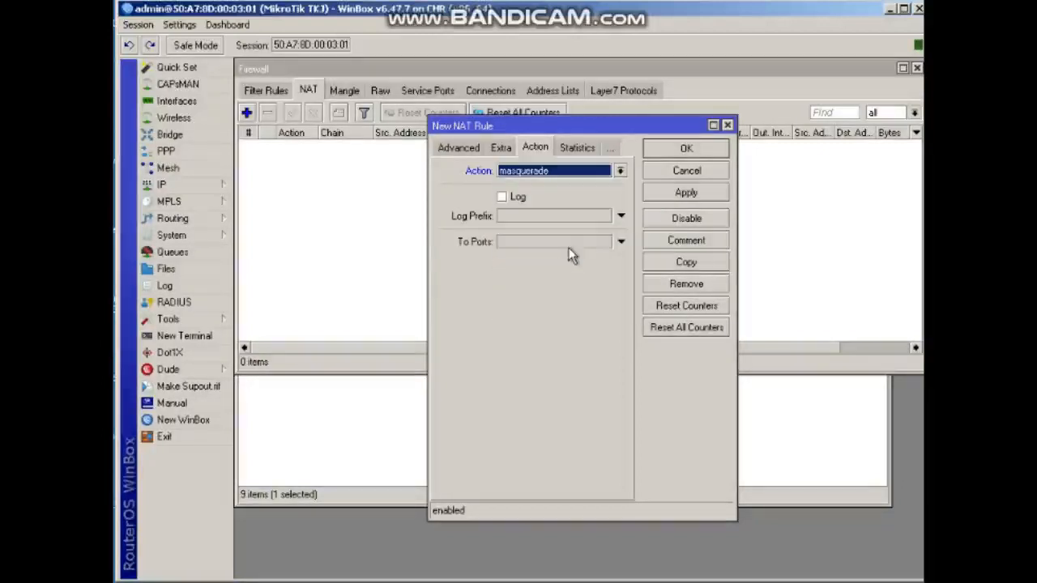
{"action": "left_click", "coordinate": [666, 198]}
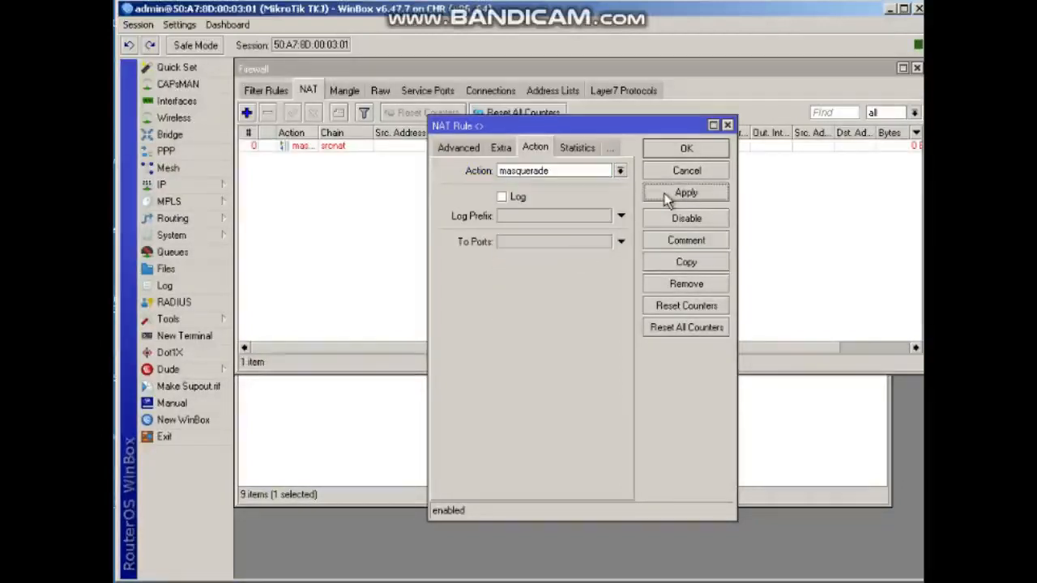
{"action": "left_click", "coordinate": [686, 148]}
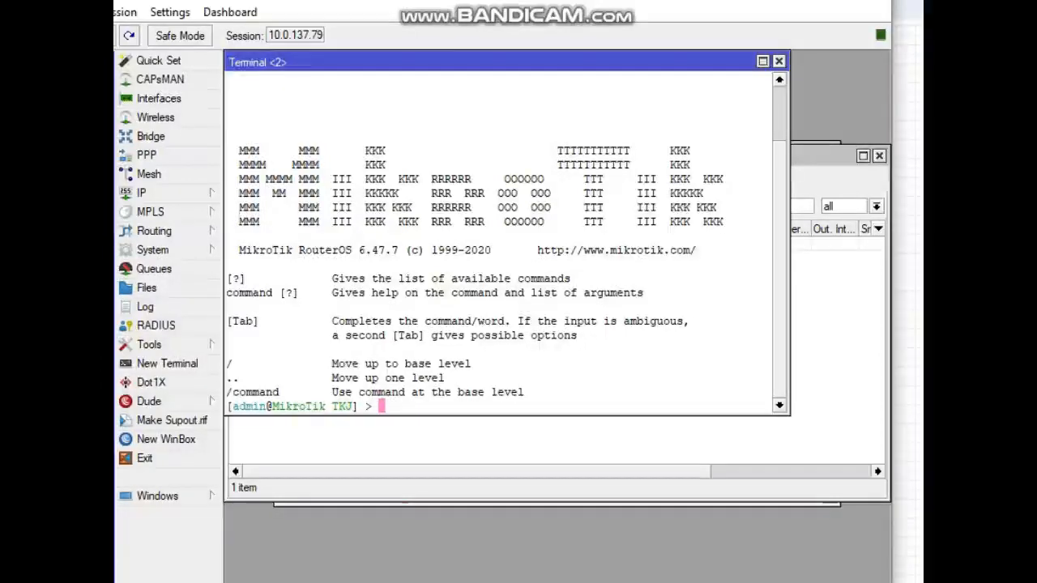
Step: Ping 8.8.8.8 from the MikroTik TKJ terminal and stop the ping after a few replies
{"action": "type", "text": "ing"}
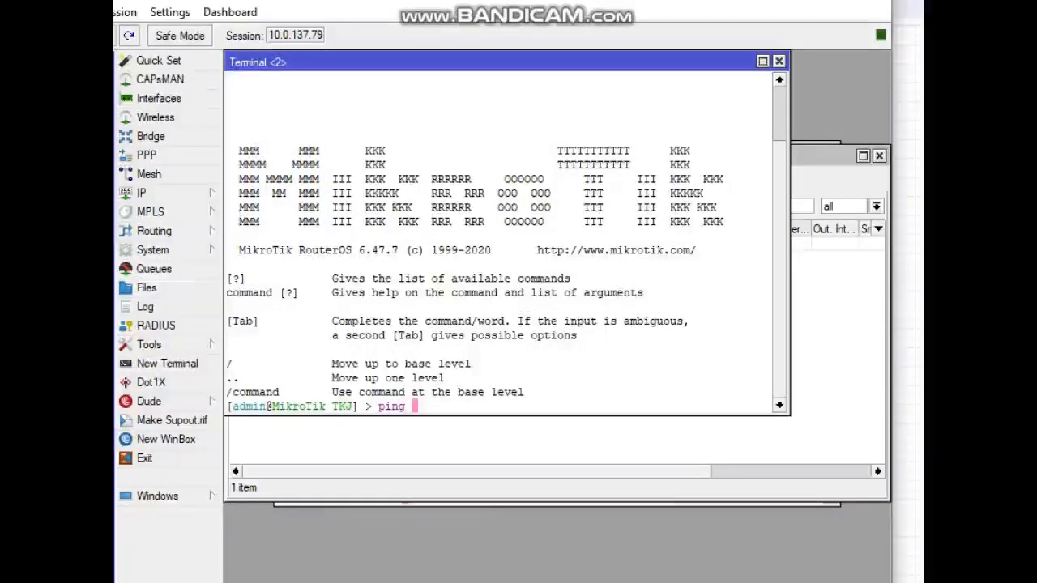
{"action": "type", "text": " 8.8.8"}
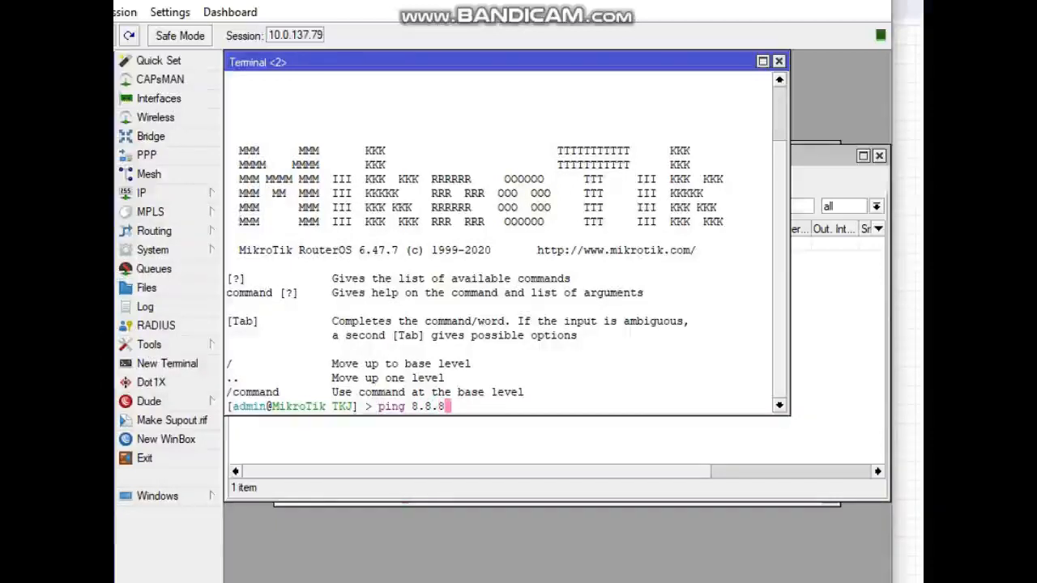
{"action": "type", "text": ".8"}
{"action": "key", "text": "Return"}
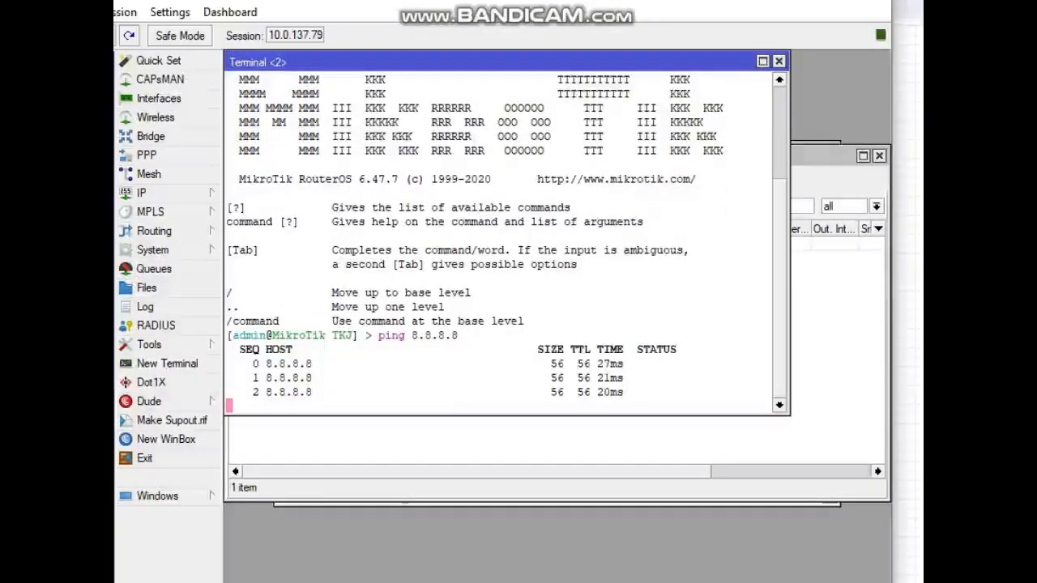
{"action": "key", "text": "ctrl+c"}
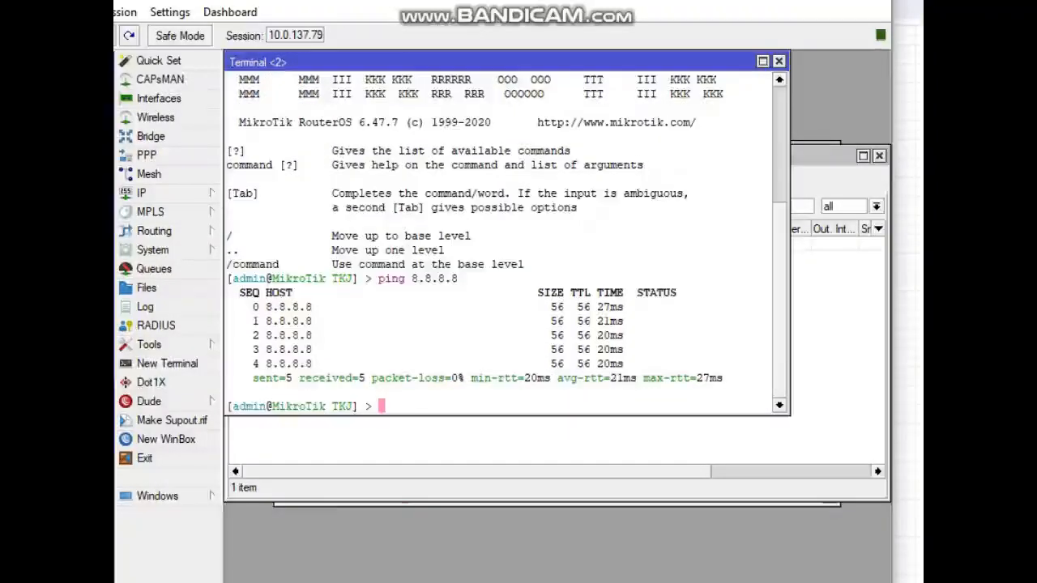
Step: Ping google.com from the MikroTik TKJ terminal to test name resolution and internet access
{"action": "type", "text": "ping"}
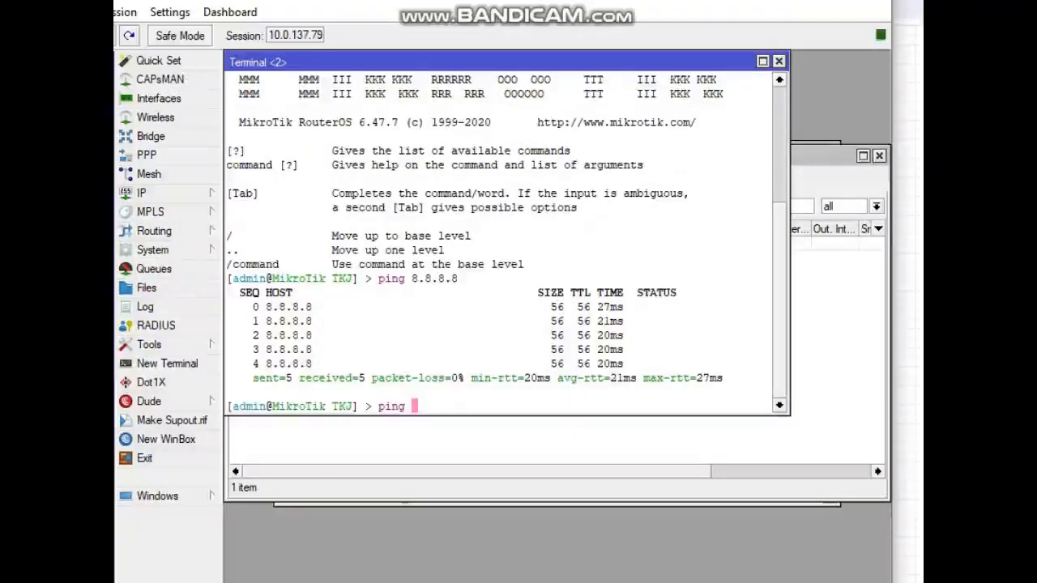
{"action": "type", "text": " goo"}
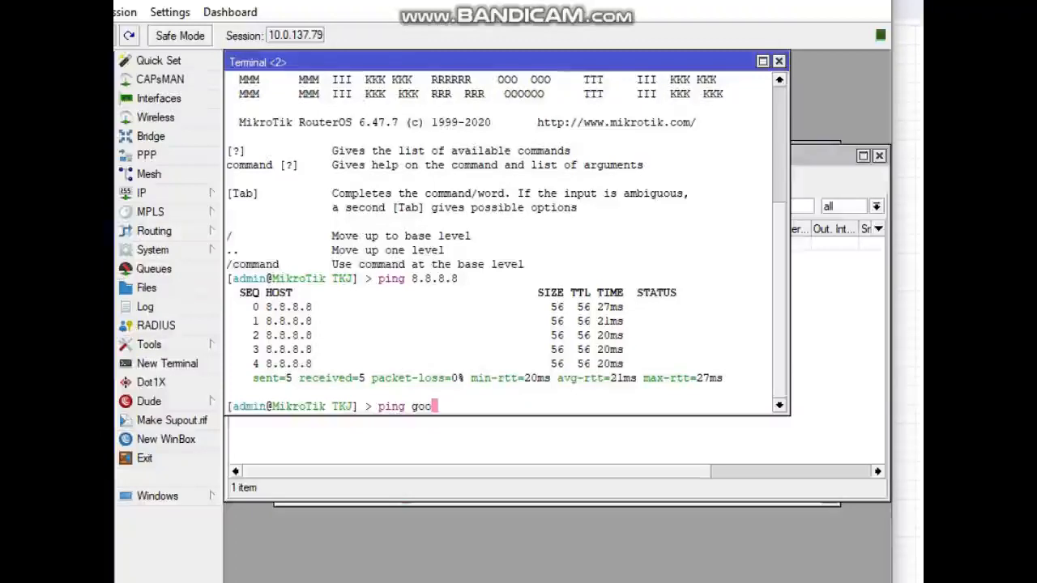
{"action": "type", "text": "gle.com"}
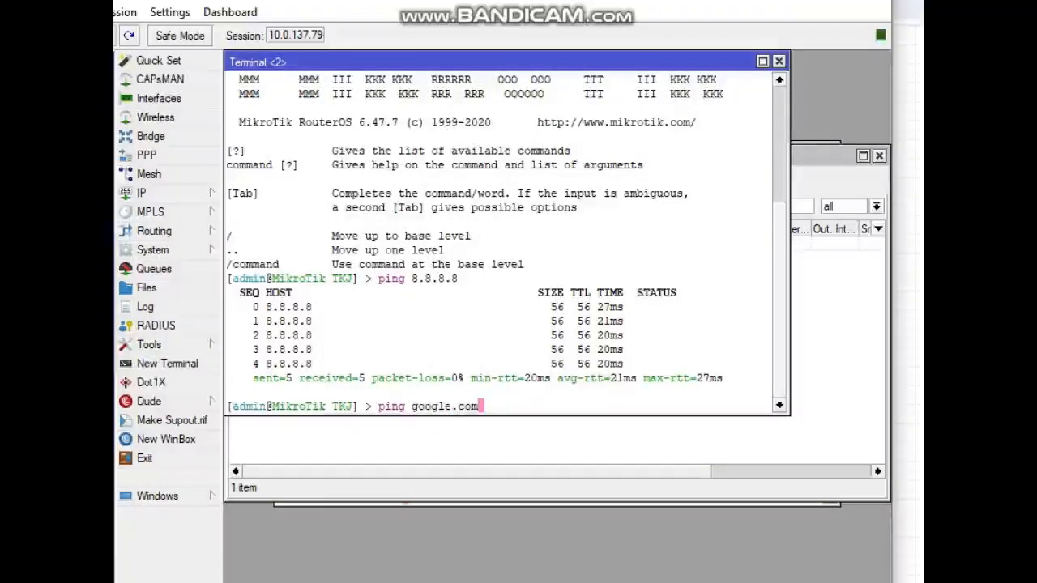
{"action": "key", "text": "Return"}
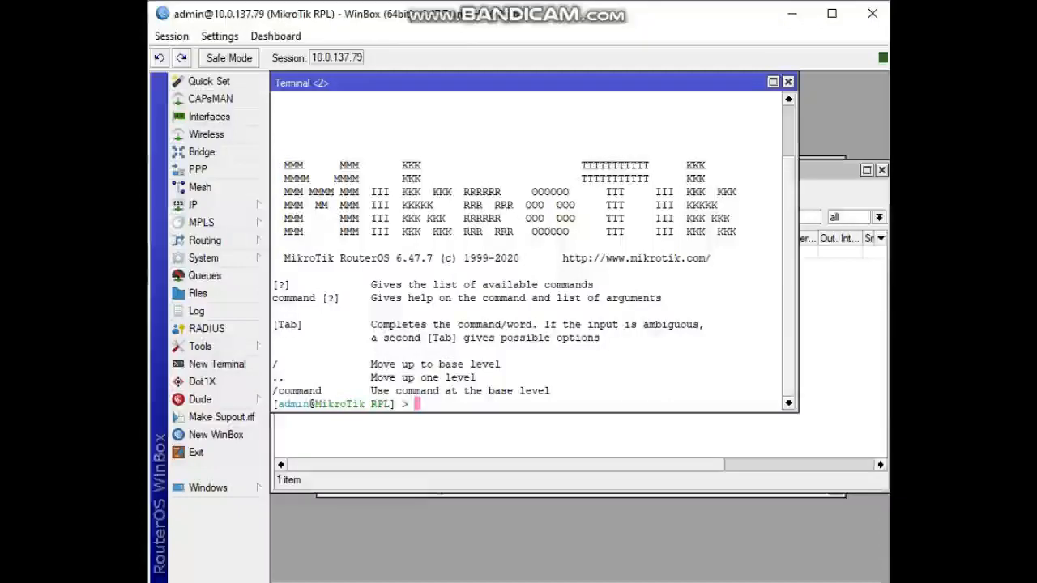
Step: Ping 8.8.8.8 from the MikroTik RPL terminal and stop the ping after a few replies
{"action": "type", "text": "i"}
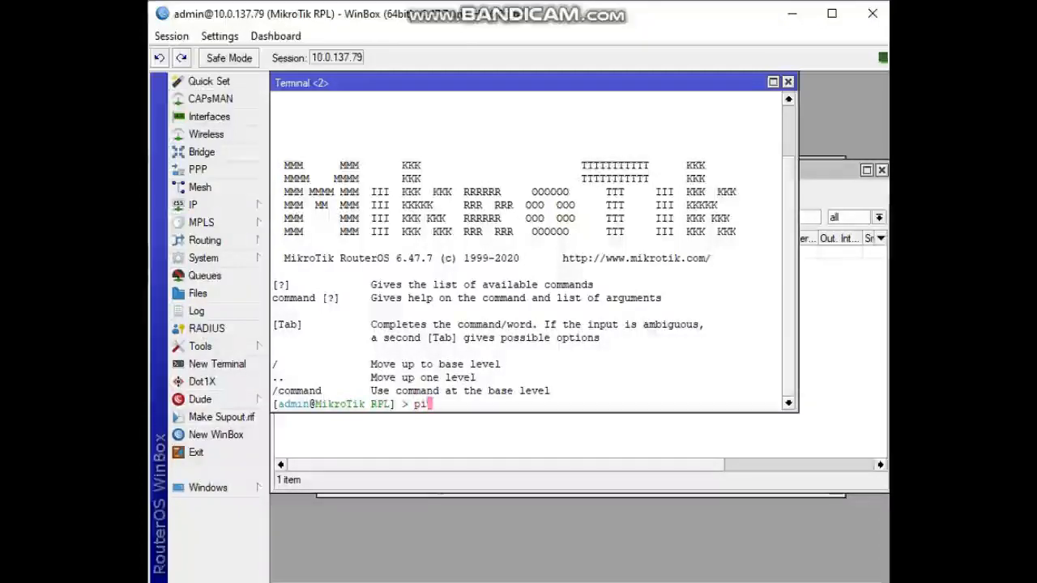
{"action": "type", "text": "ng 8."}
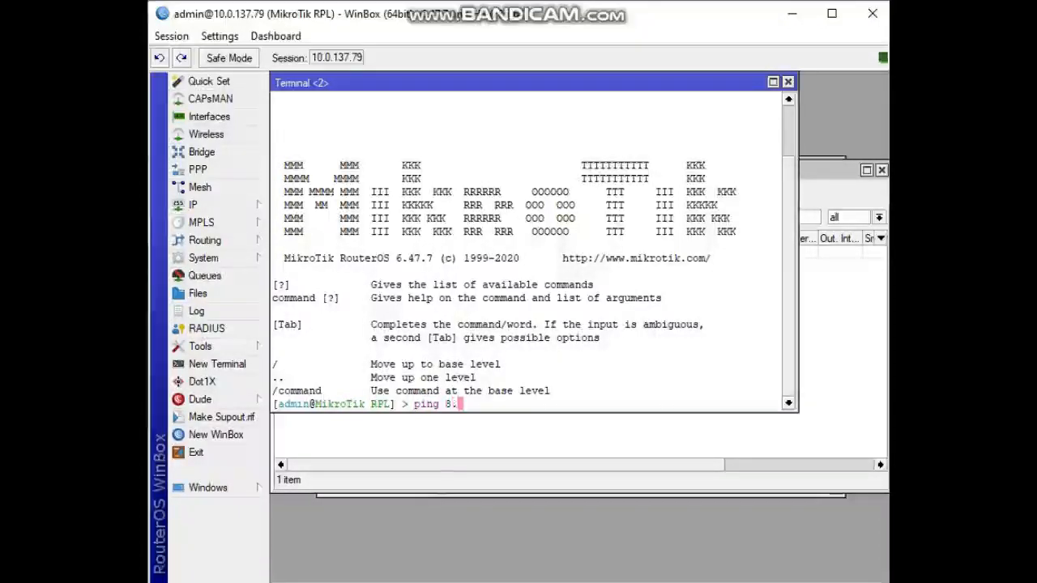
{"action": "type", "text": "8.8.8"}
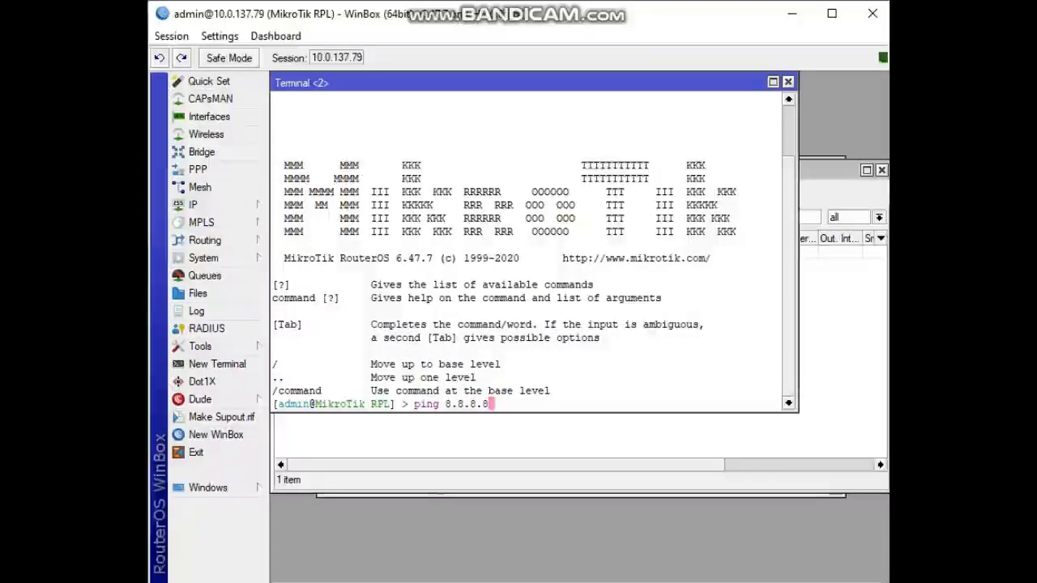
{"action": "key", "text": "Return"}
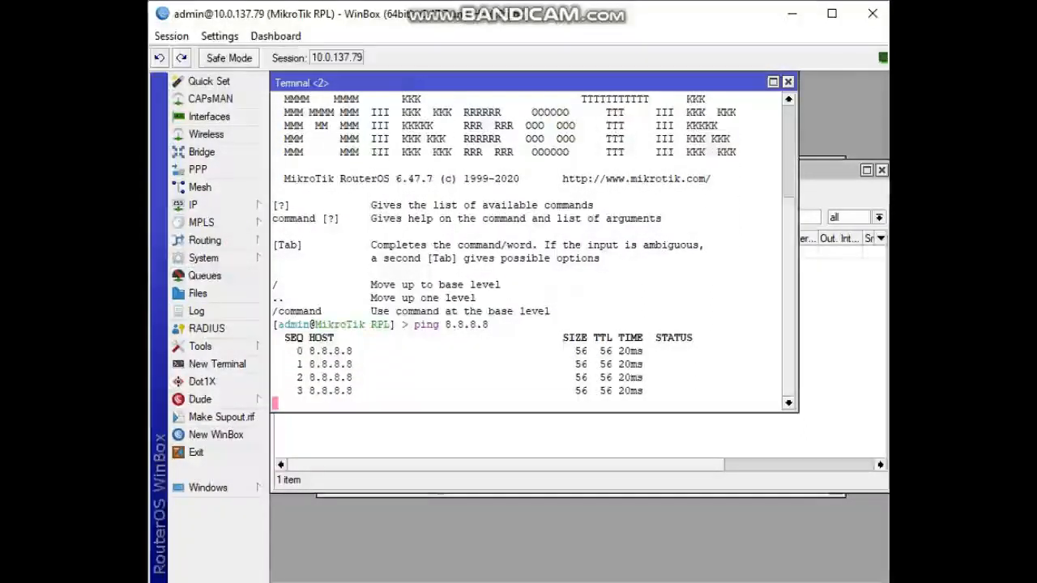
{"action": "key", "text": "ctrl+c"}
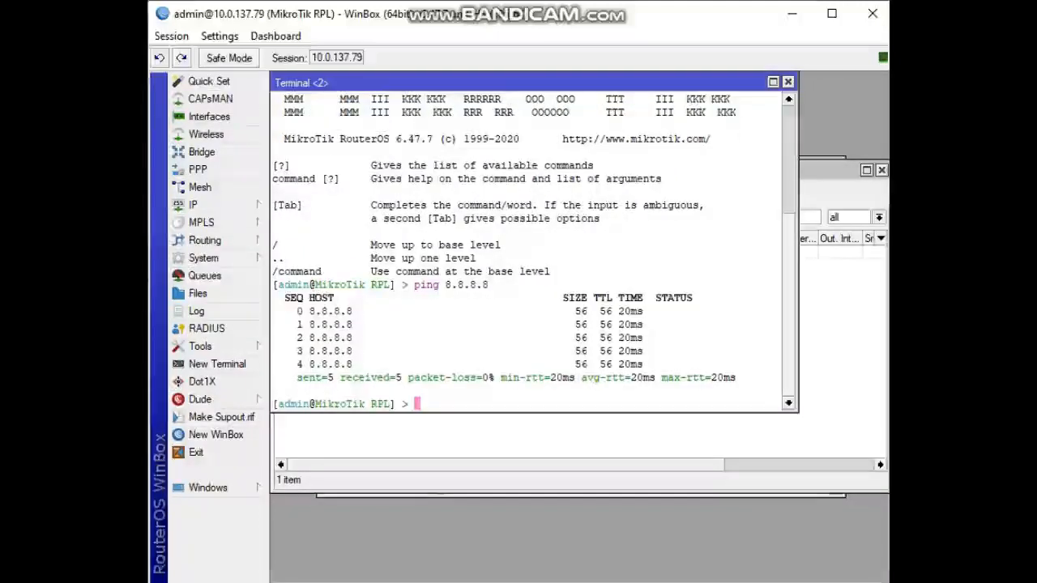
Step: Ping google.com from the MikroTik RPL terminal to test name resolution, and stop the ping after a few replies
{"action": "type", "text": "ping"}
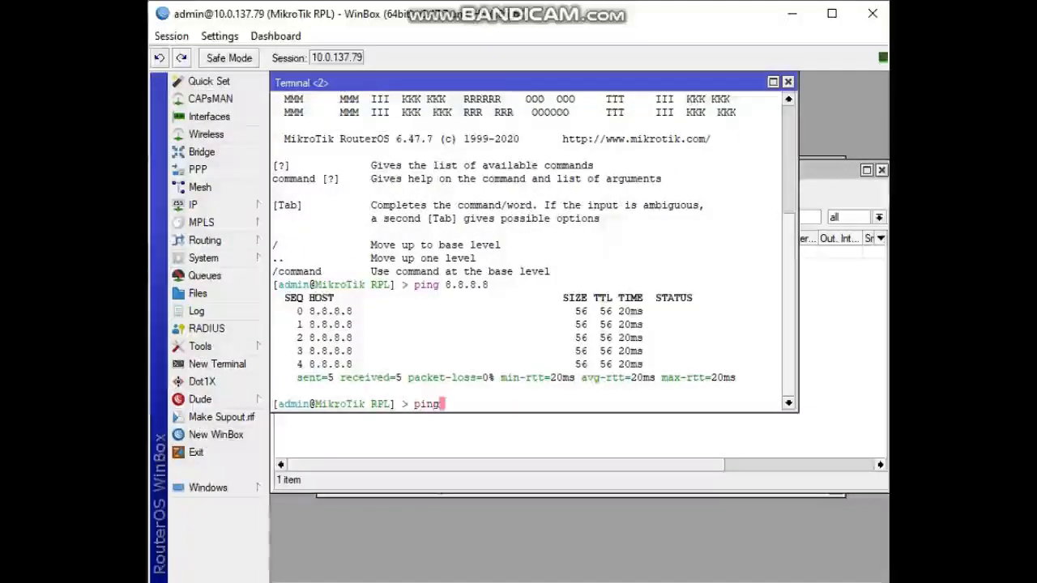
{"action": "type", "text": " www"}
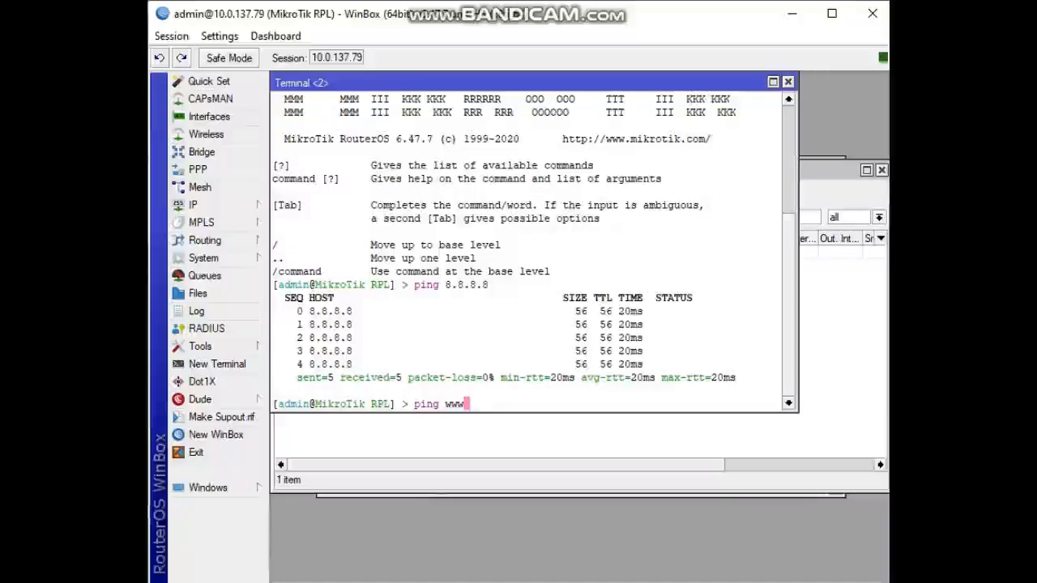
{"action": "type", "text": "w"}
{"action": "key", "text": "BackSpace"}
{"action": "key", "text": "BackSpace"}
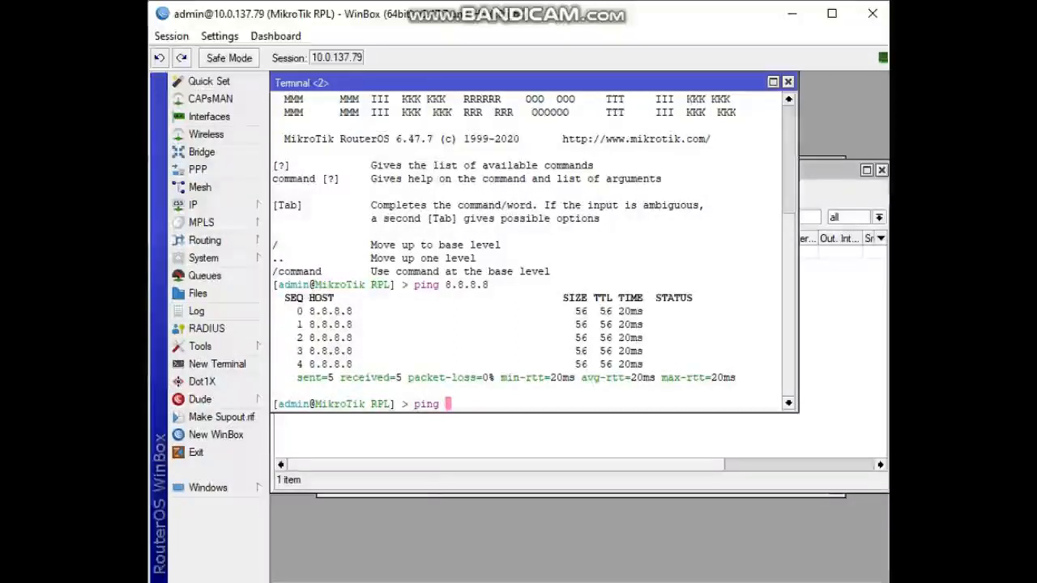
{"action": "type", "text": "googl"}
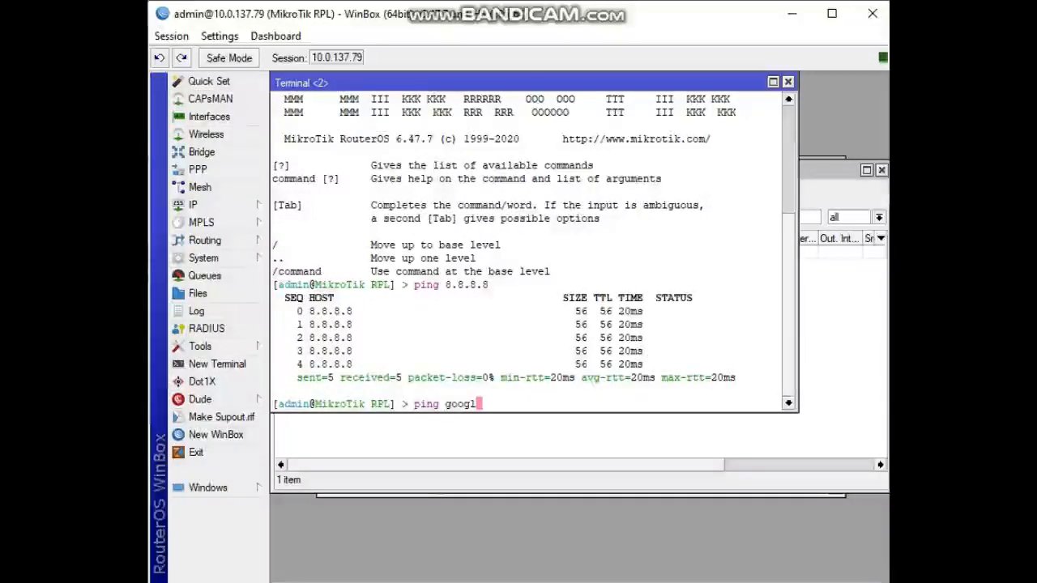
{"action": "type", "text": "e.com"}
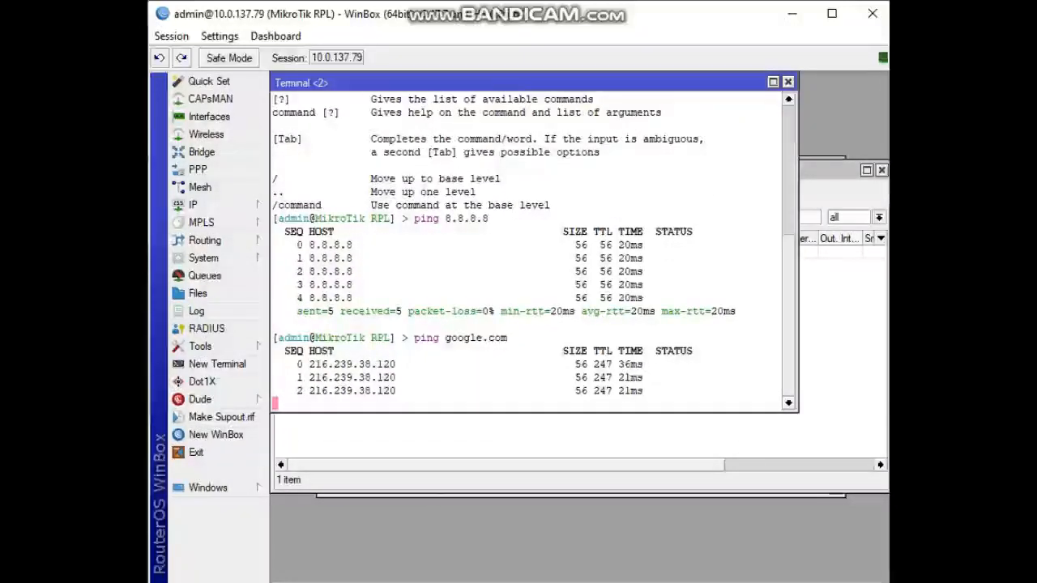
{"action": "key", "text": "ctrl+c"}
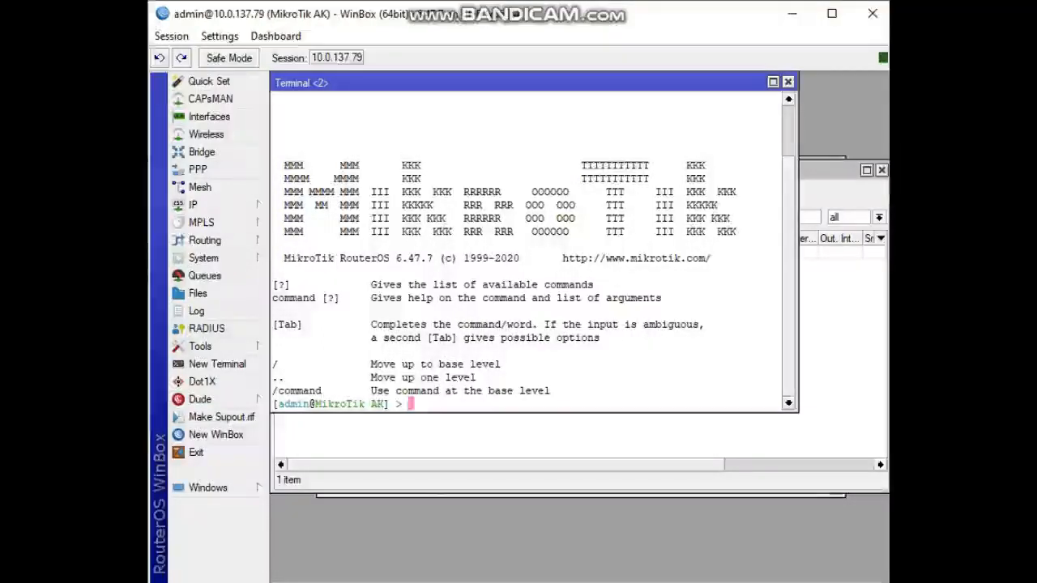
Step: Ping 8.8.8.8 from the MikroTik AK terminal and stop the ping after a few replies
{"action": "type", "text": "ping "}
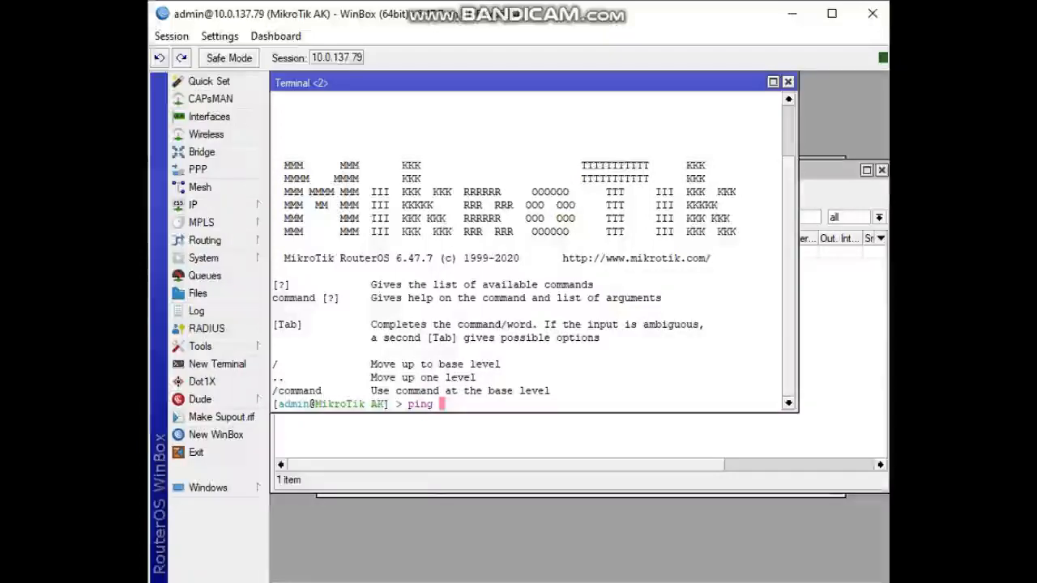
{"action": "type", "text": "8.8.8"}
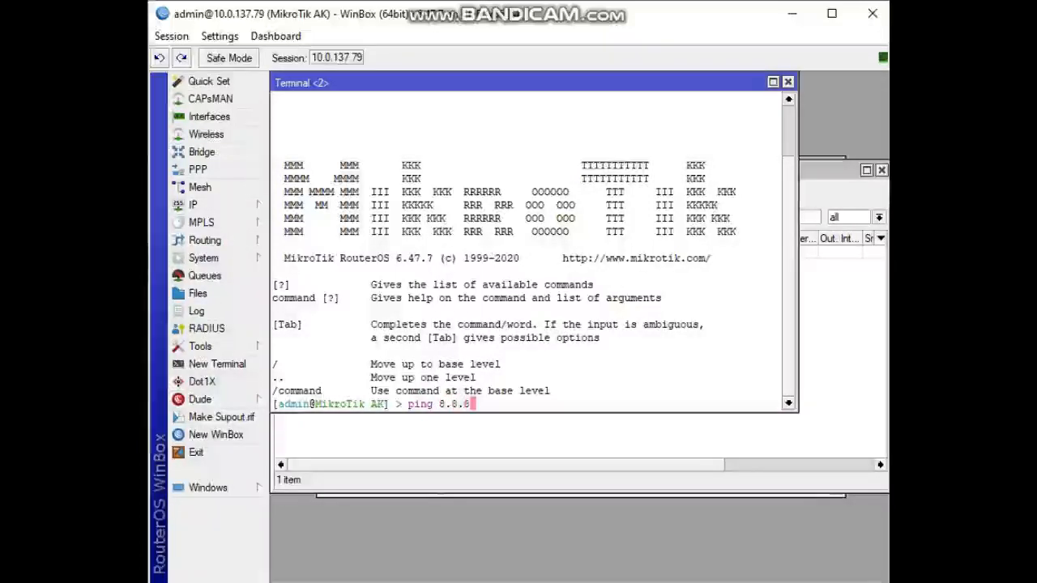
{"action": "type", "text": ".8"}
{"action": "key", "text": "Return"}
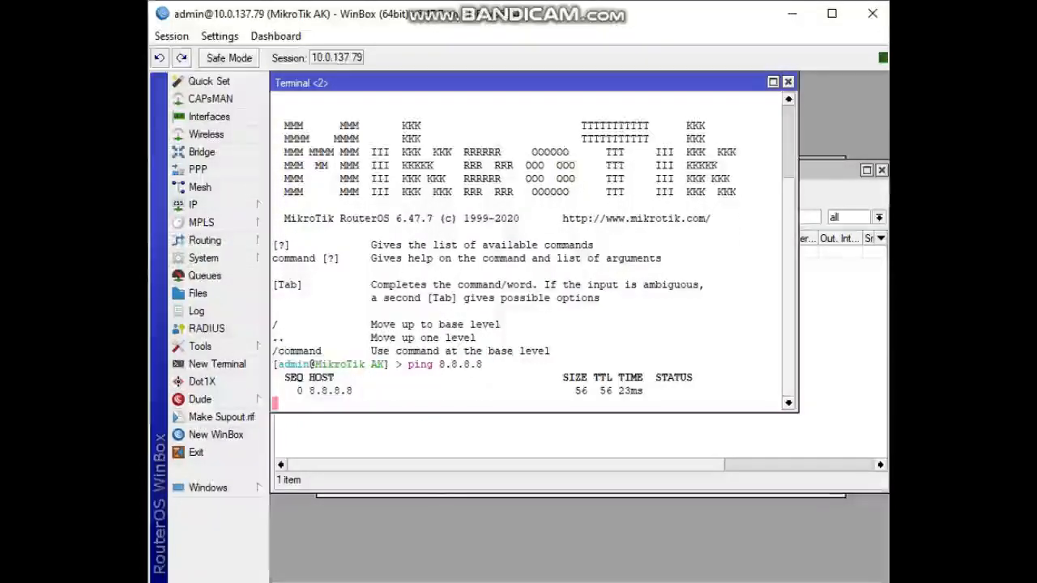
{"action": "key", "text": "ctrl+c"}
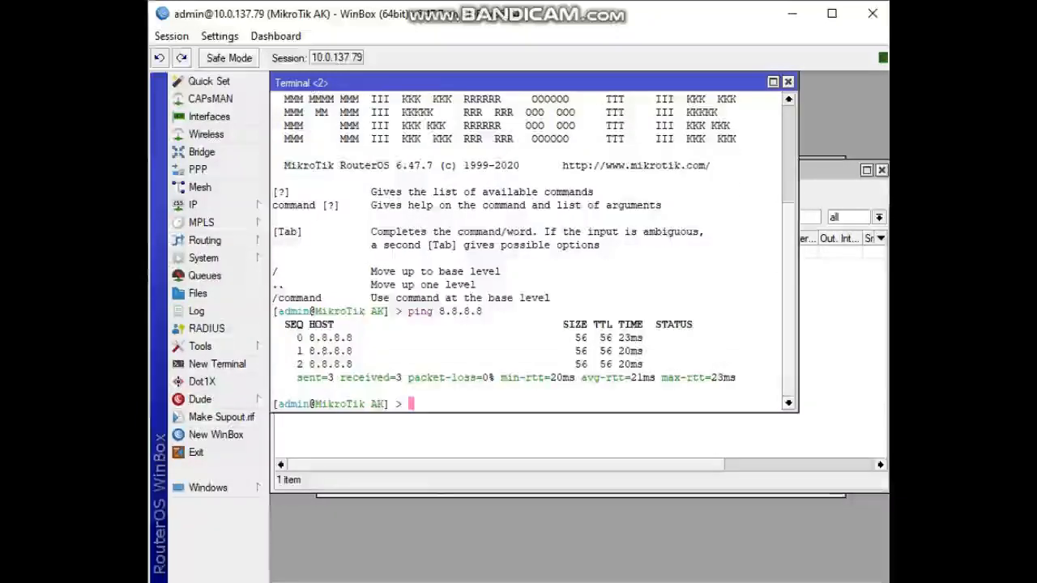
Step: Ping google.com from the MikroTik AK terminal to test name resolution, and stop the ping after a few replies
{"action": "type", "text": "ping "}
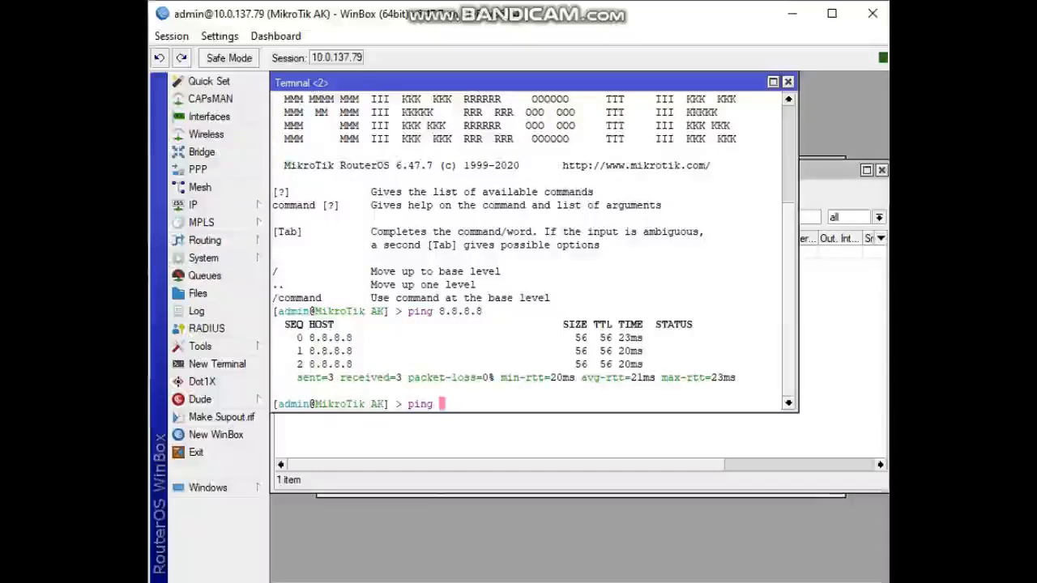
{"action": "type", "text": "goog"}
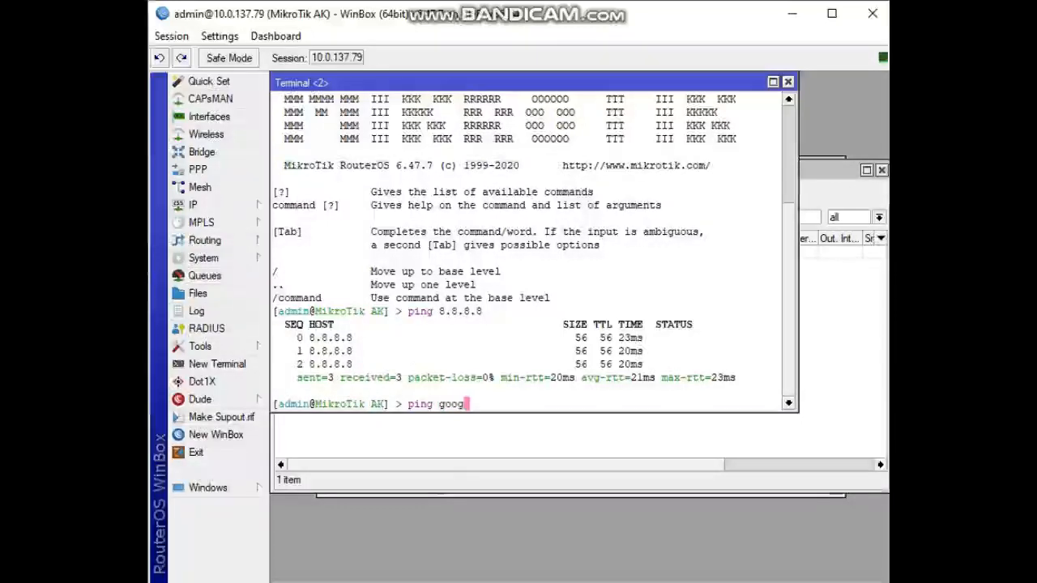
{"action": "type", "text": "le.c"}
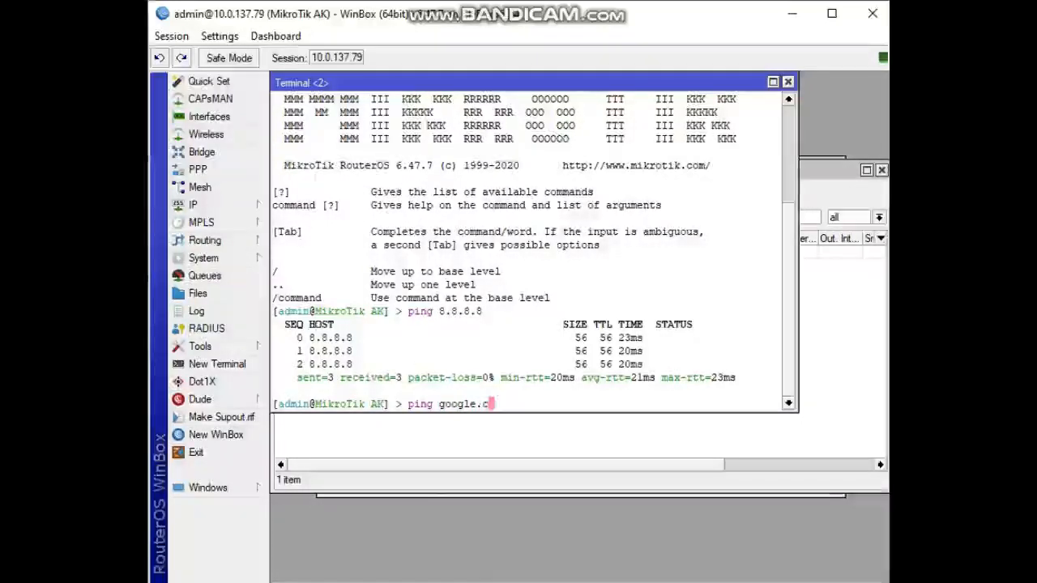
{"action": "type", "text": "om"}
{"action": "key", "text": "Return"}
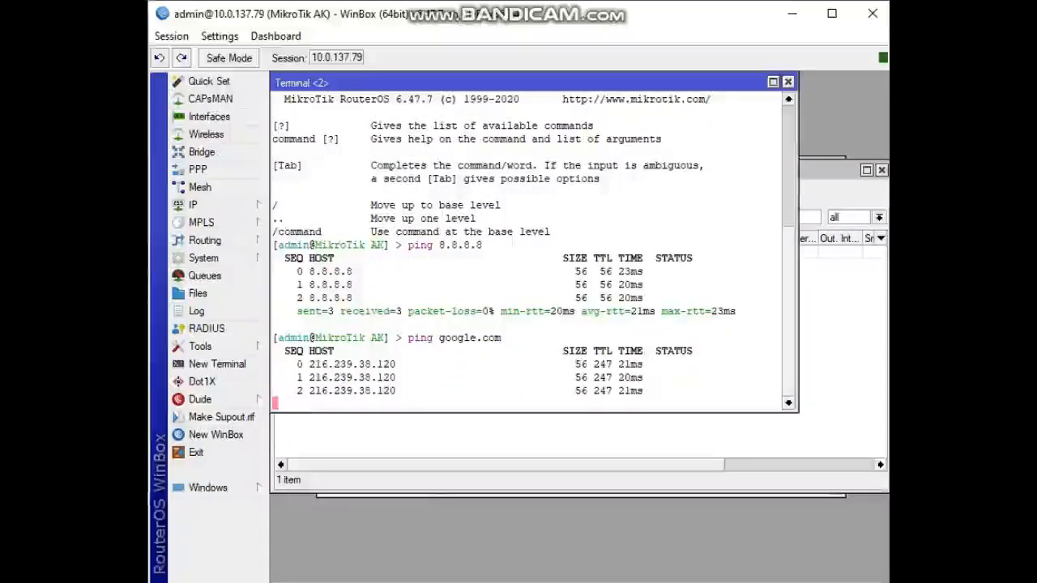
{"action": "key", "text": "ctrl+c"}
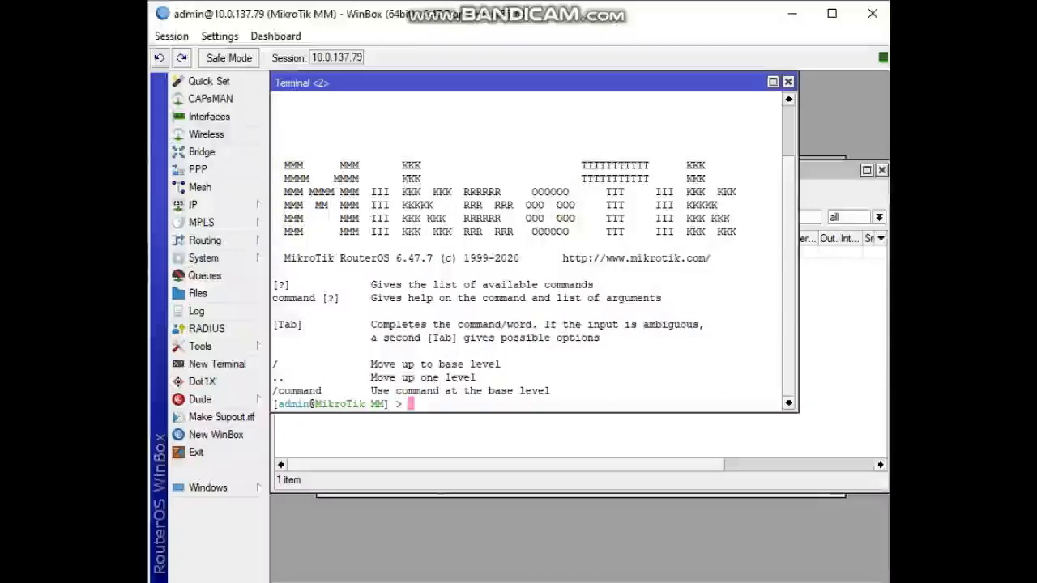
Step: Ping 8.8.8.8 from the MikroTik MM terminal and stop the ping after a few replies
{"action": "type", "text": "pi"}
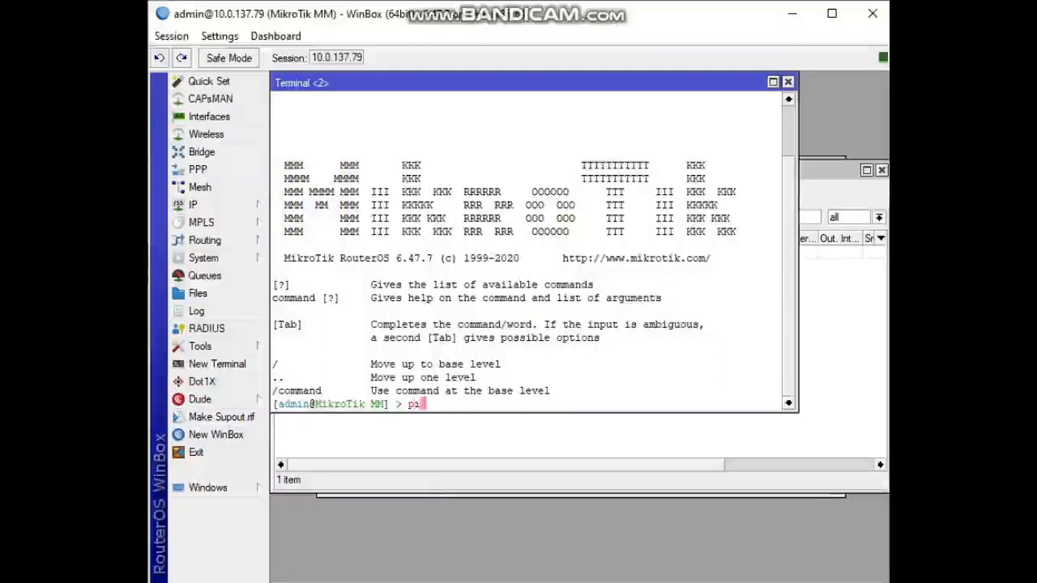
{"action": "type", "text": "ng 8."}
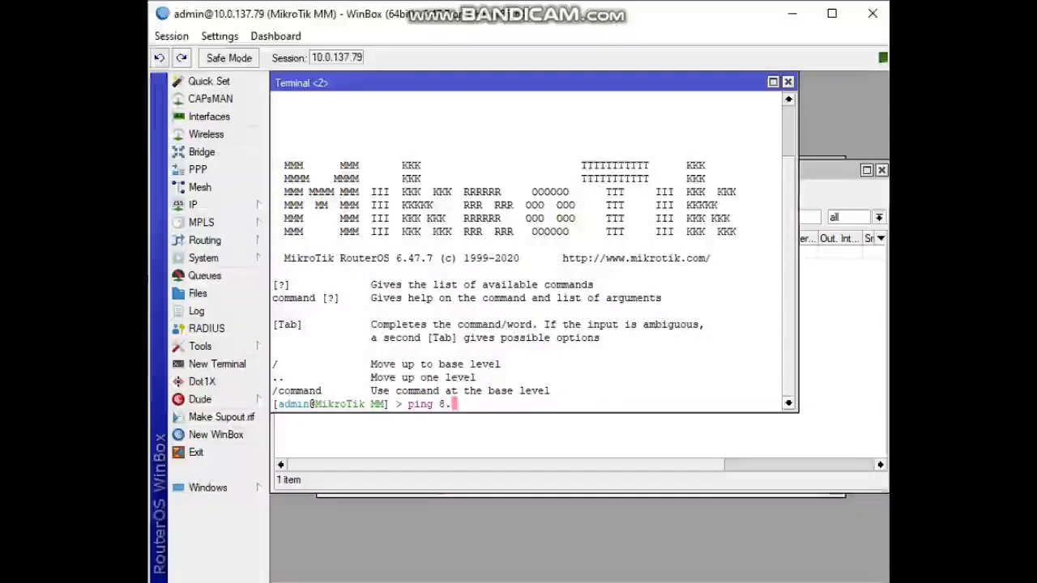
{"action": "type", "text": "8.8.8"}
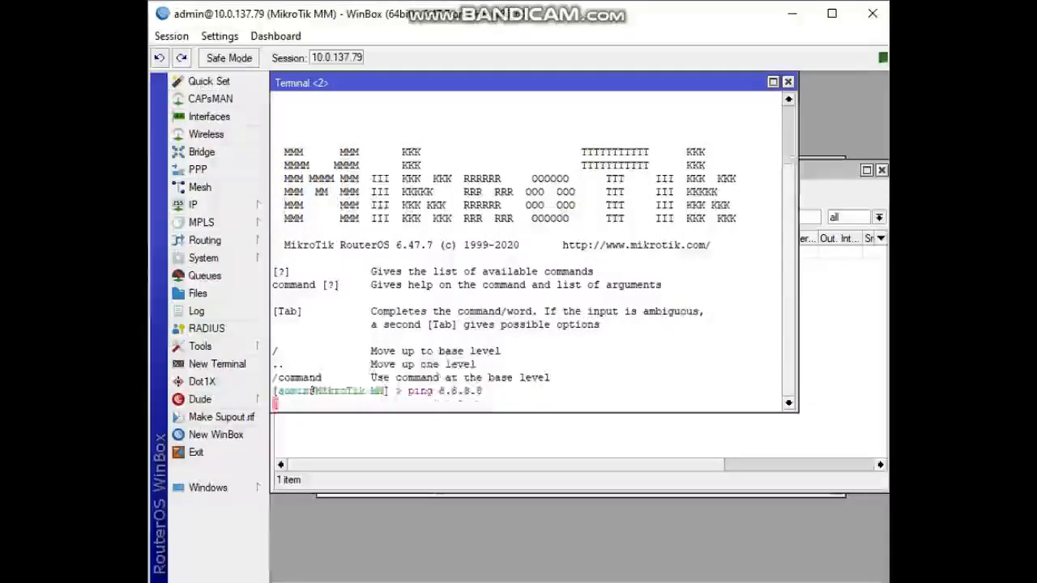
{"action": "key", "text": "Return"}
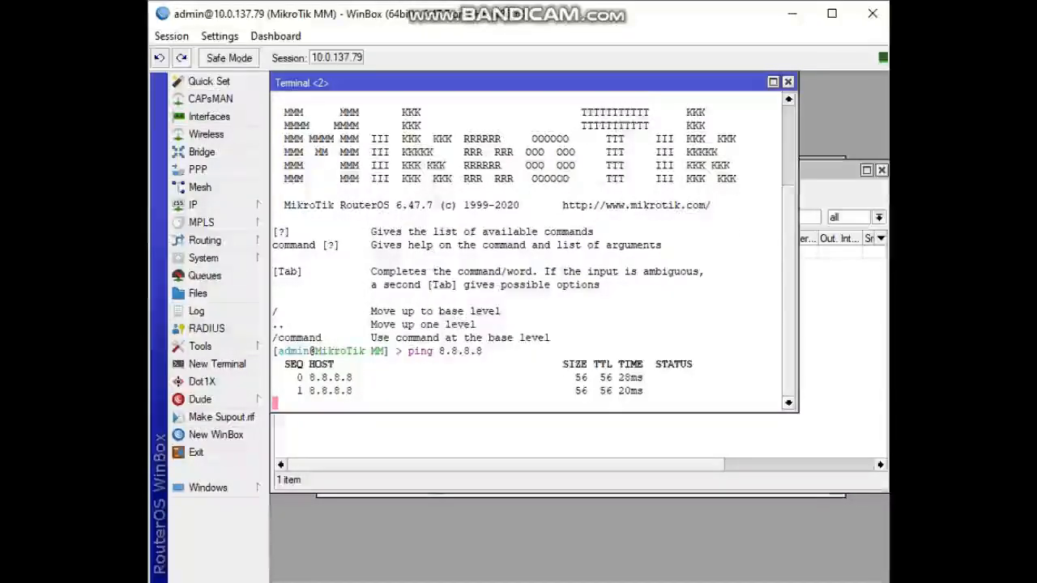
{"action": "key", "text": "ctrl+c"}
Step: Ping google.com from the MikroTik MM terminal to test name resolution and internet access
{"action": "type", "text": "p"}
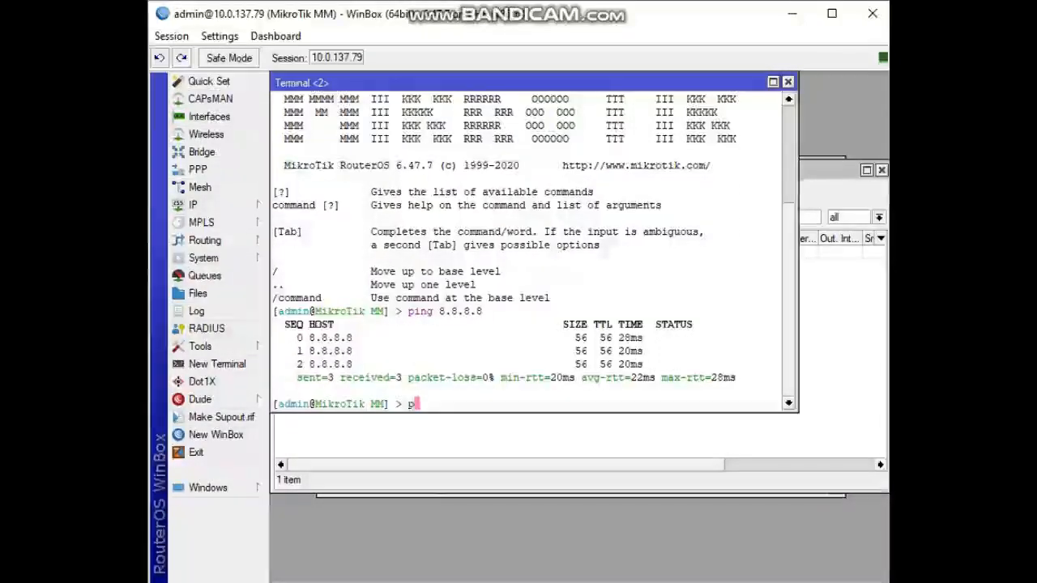
{"action": "type", "text": "ing "}
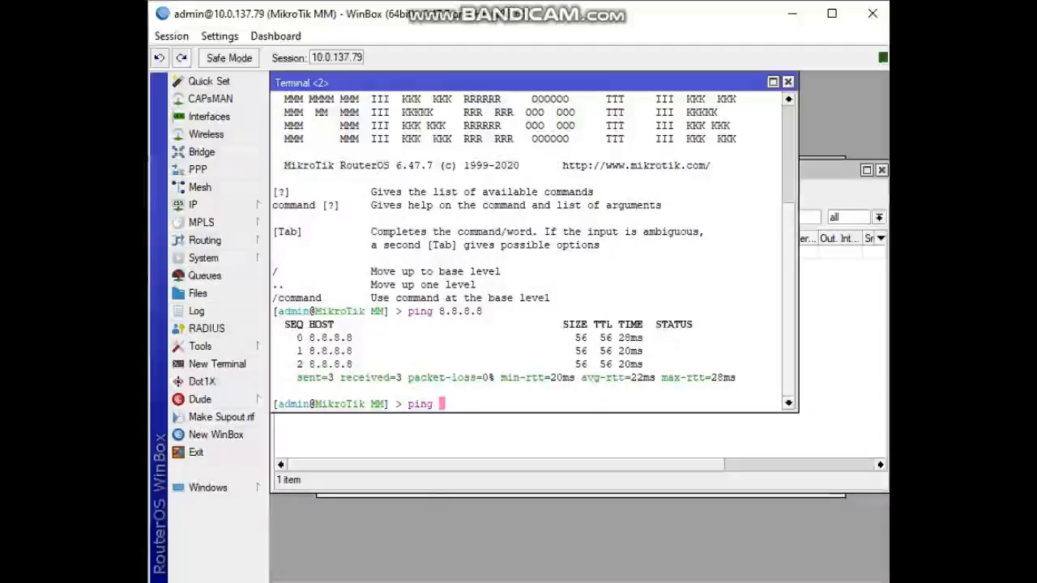
{"action": "type", "text": "g"}
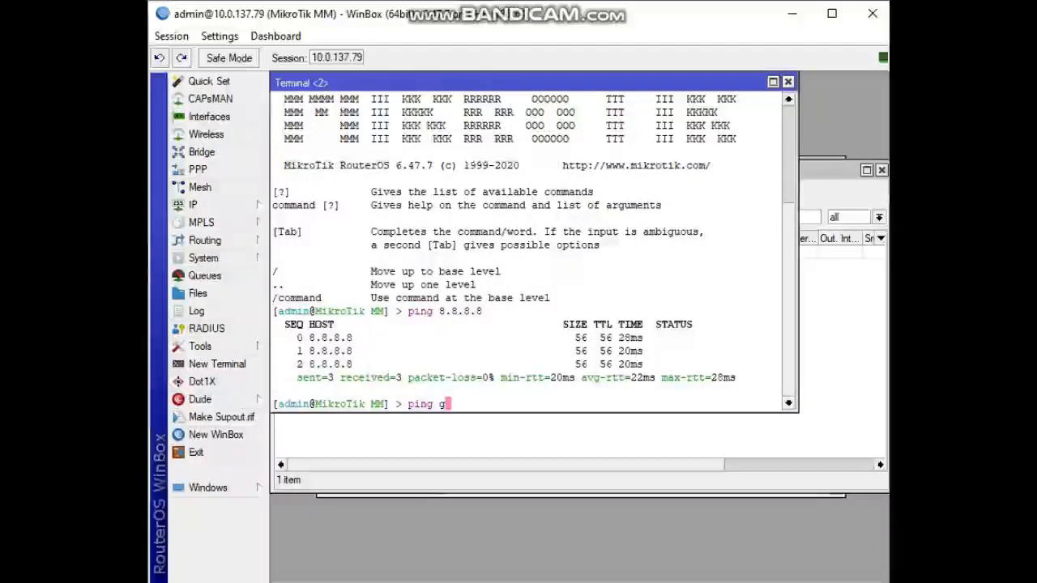
{"action": "type", "text": "oogle.c"}
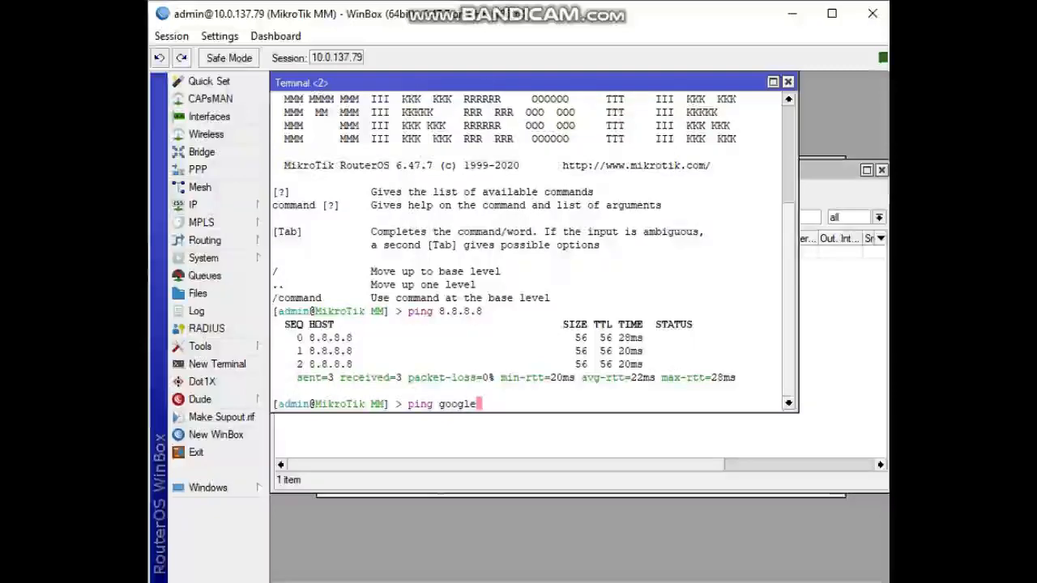
{"action": "type", "text": "om"}
{"action": "key", "text": "Return"}
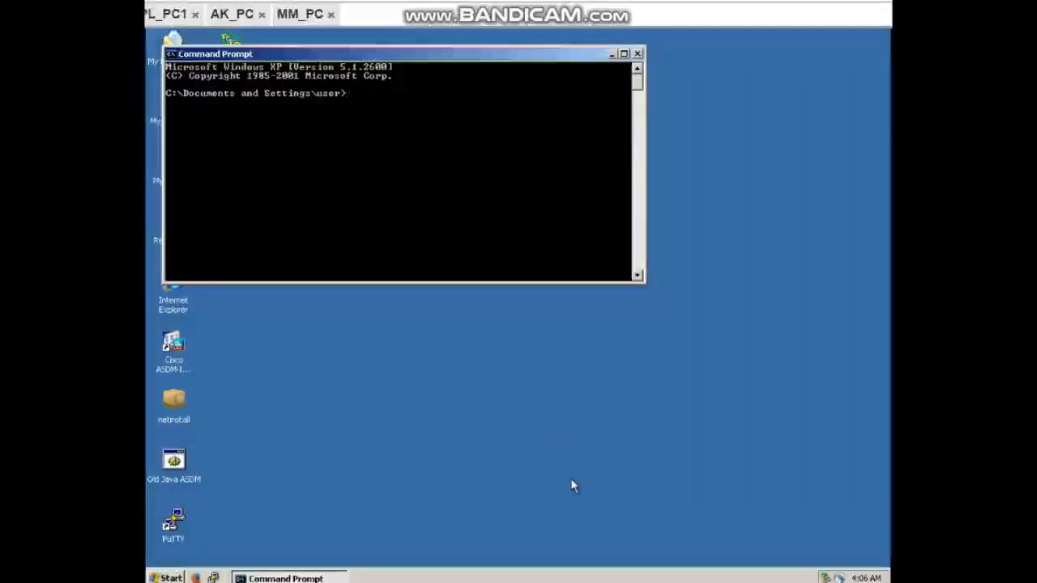
Step: Ping 8.8.8.8 from the Windows XP client's Command Prompt to test its internet access
{"action": "type", "text": "pi"}
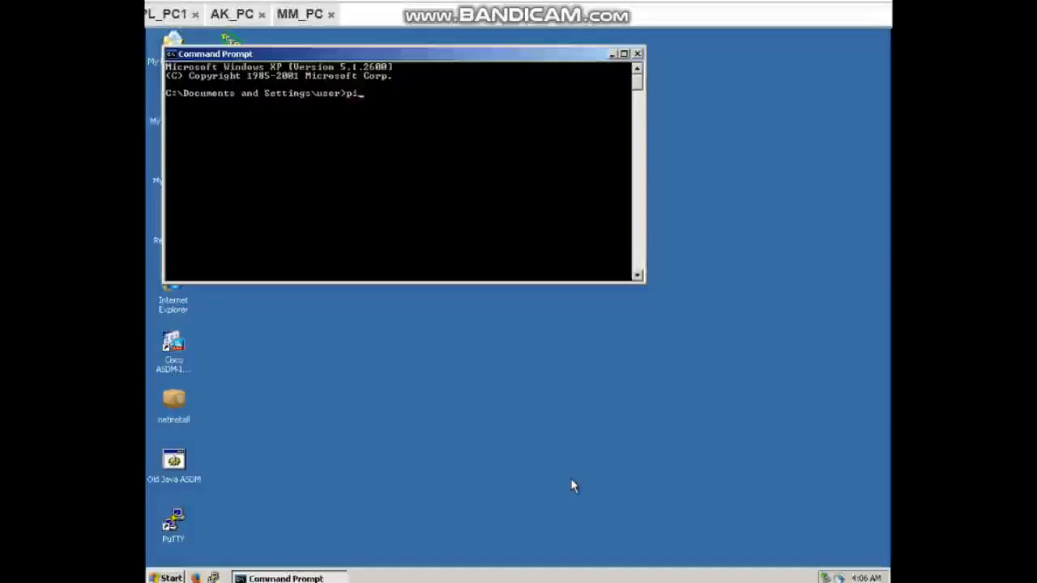
{"action": "type", "text": "ng "}
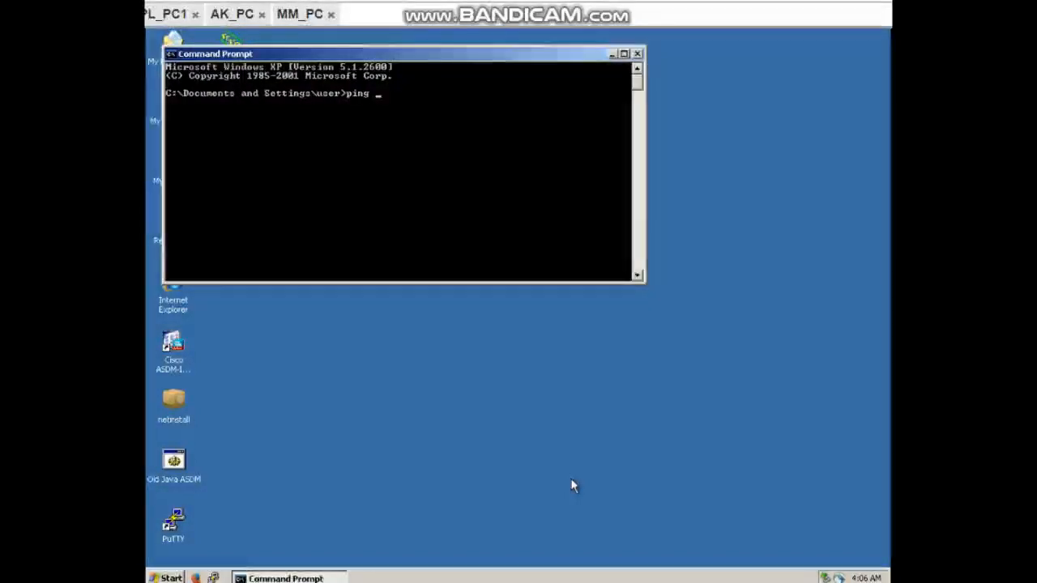
{"action": "type", "text": "8.8.8"}
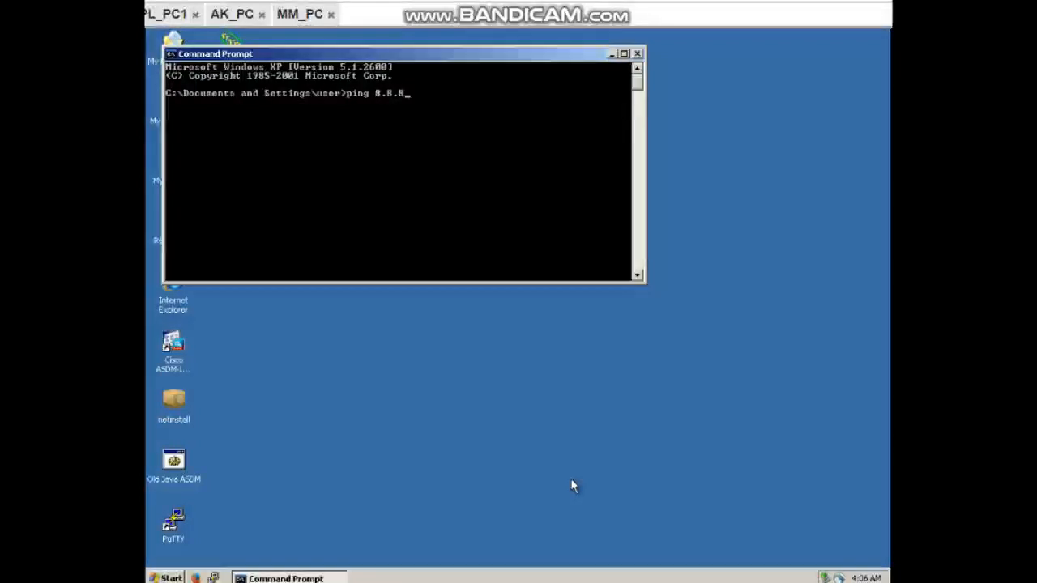
{"action": "type", "text": ".8"}
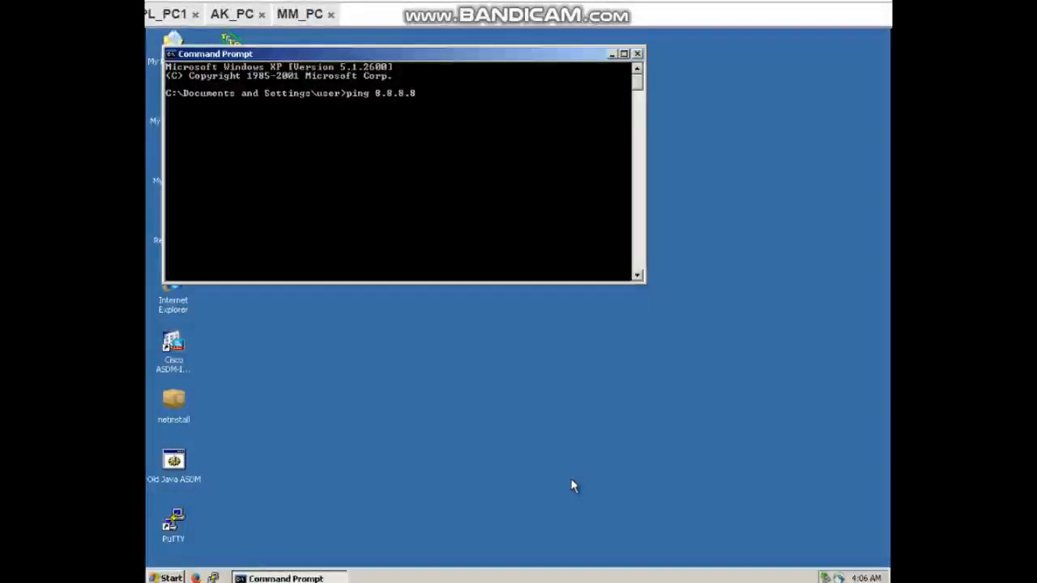
{"action": "key", "text": "Return"}
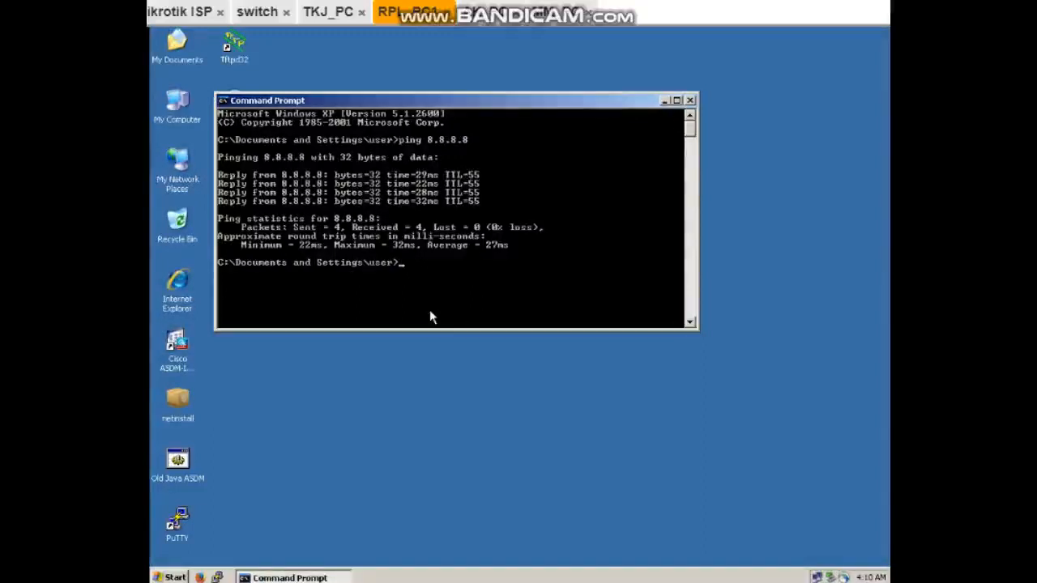
Step: Ping 8.8.8.8 from the RPL_PC1 Command Prompt to test its internet access
{"action": "type", "text": "ping"}
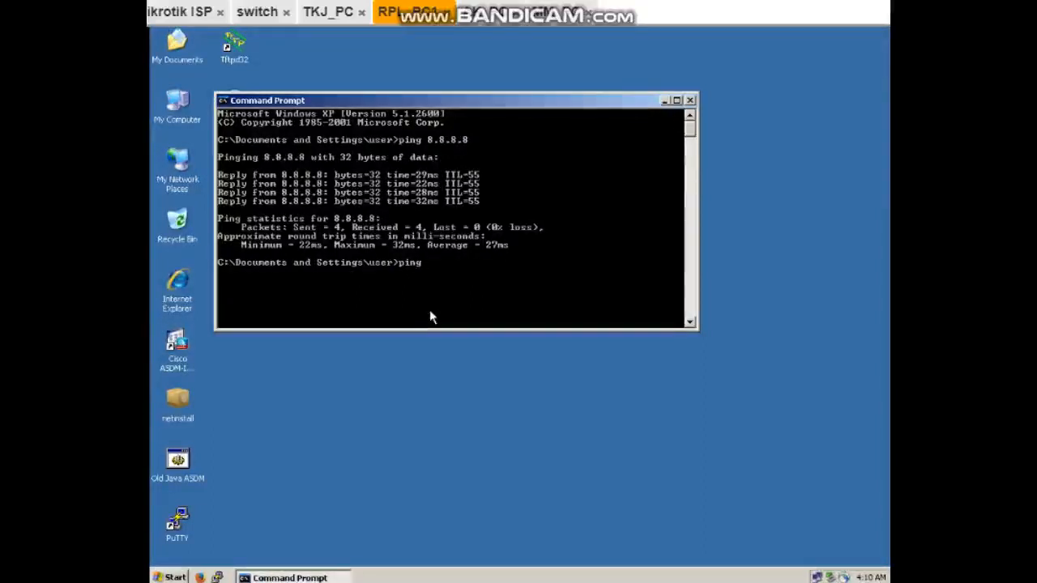
{"action": "type", "text": " 8.8.8.8"}
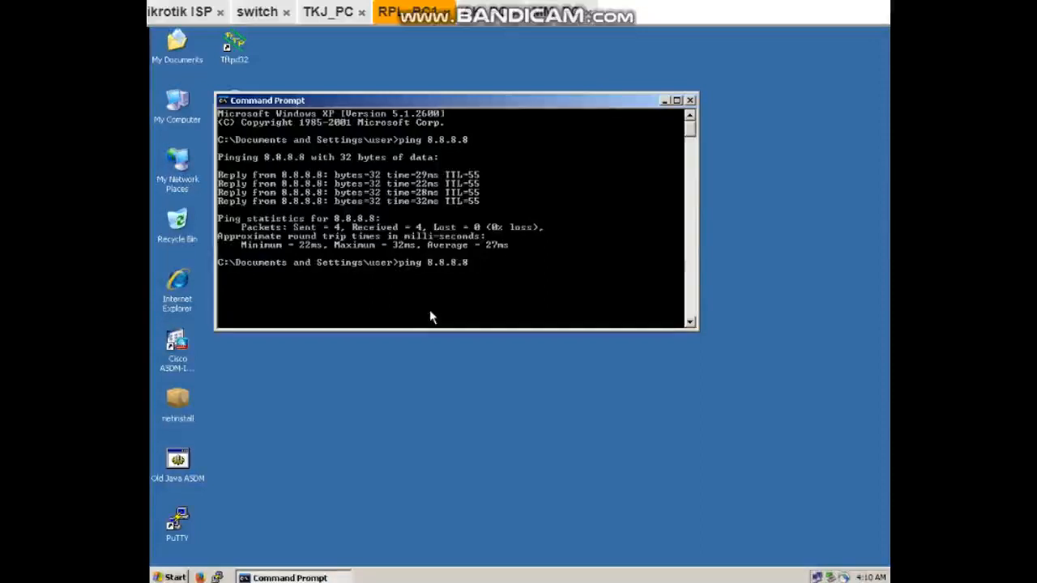
{"action": "key", "text": "Return"}
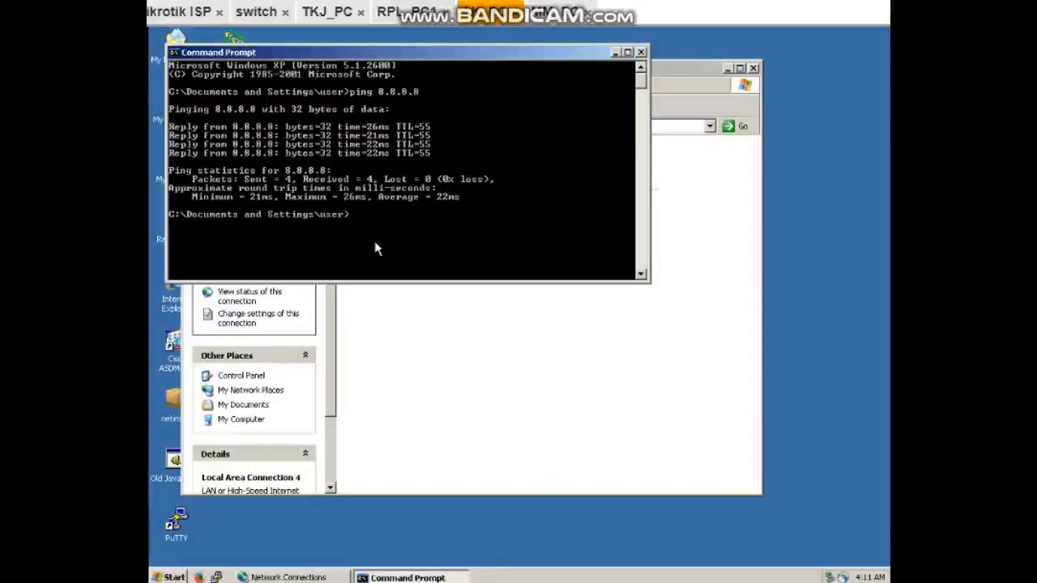
Step: Switch to the client PC following RPL_PC1 and ping 8.8.8.8 from its Command Prompt to test internet access
{"action": "type", "text": "ping "}
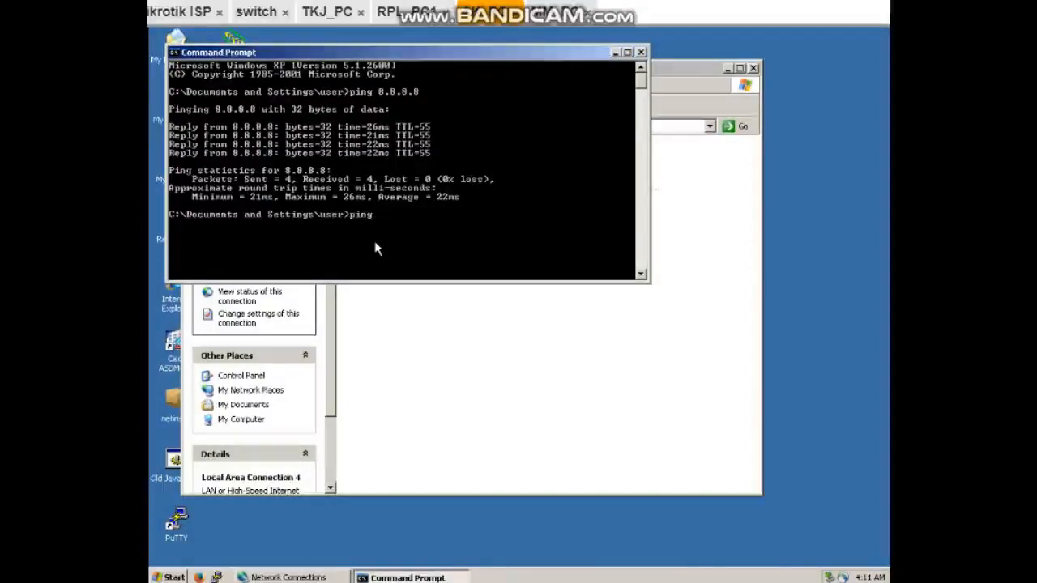
{"action": "type", "text": "8.8.8.8"}
{"action": "key", "text": "Return"}
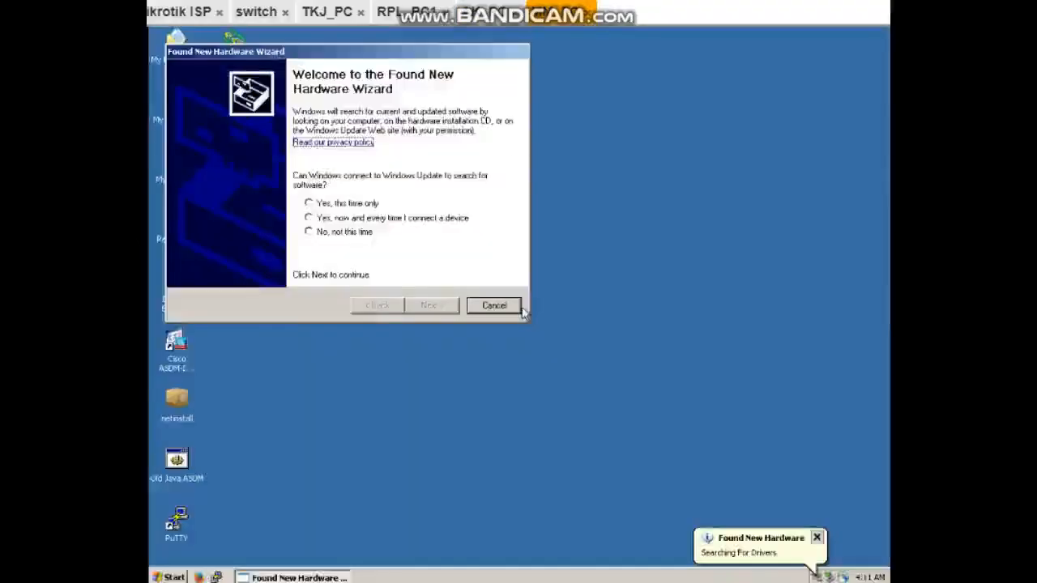
Step: On the last client PC, dismiss the Found New Hardware wizards and open a Command Prompt
{"action": "left_click", "coordinate": [492, 306]}
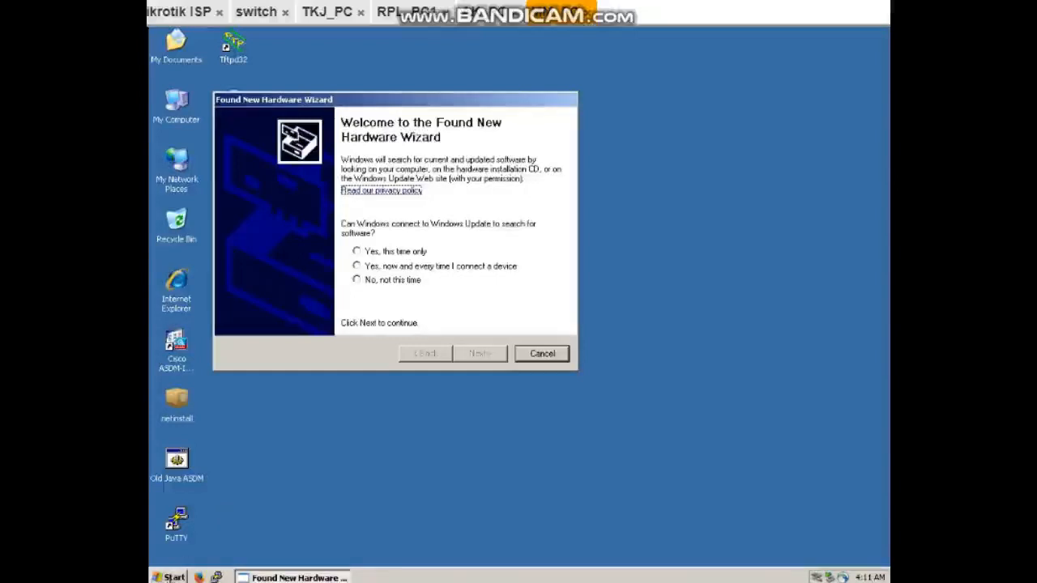
{"action": "left_click", "coordinate": [539, 353]}
{"action": "left_click", "coordinate": [171, 577]}
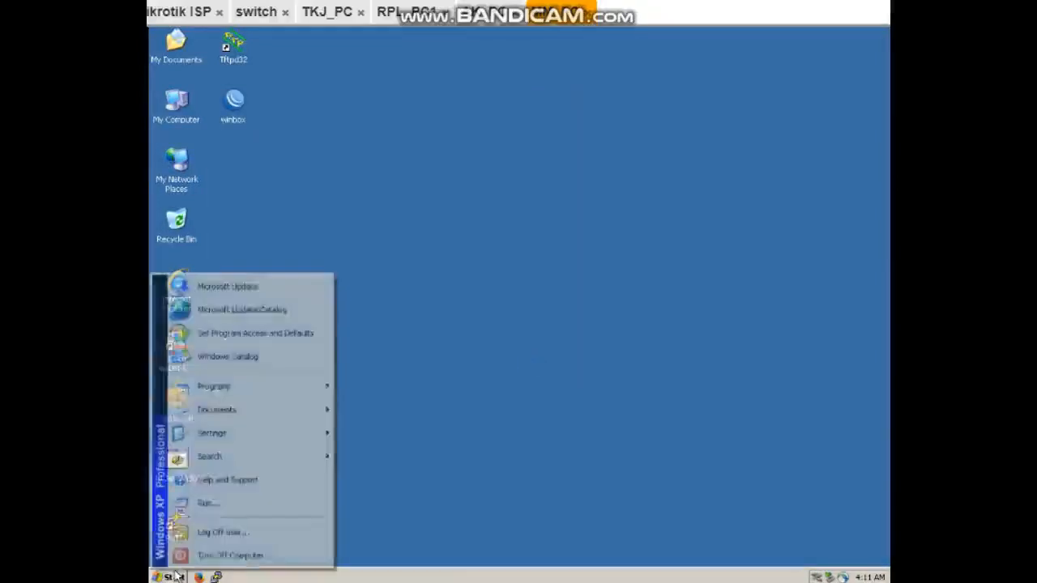
{"action": "mouse_move", "coordinate": [284, 386]}
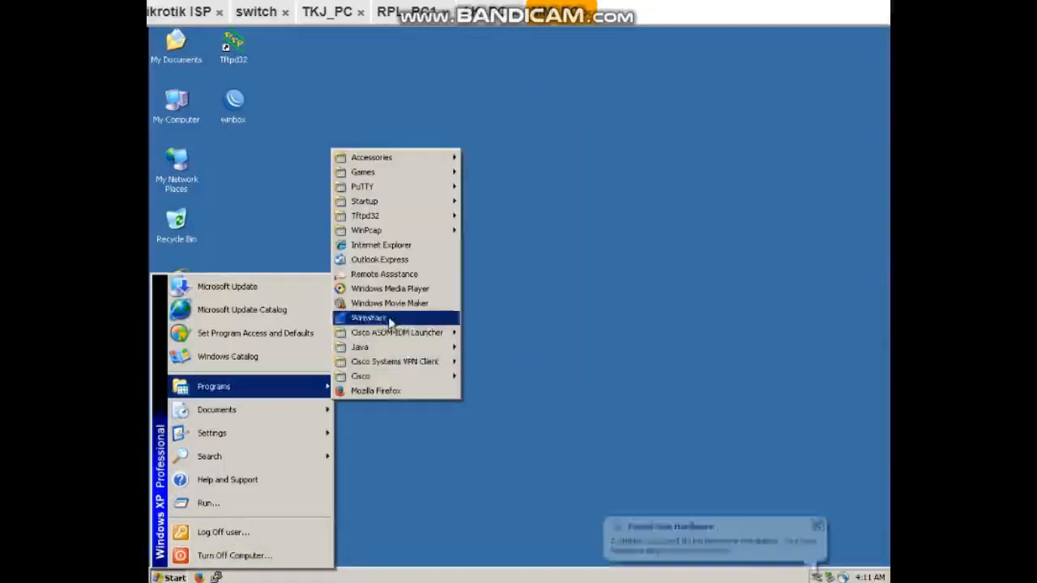
{"action": "mouse_move", "coordinate": [410, 157]}
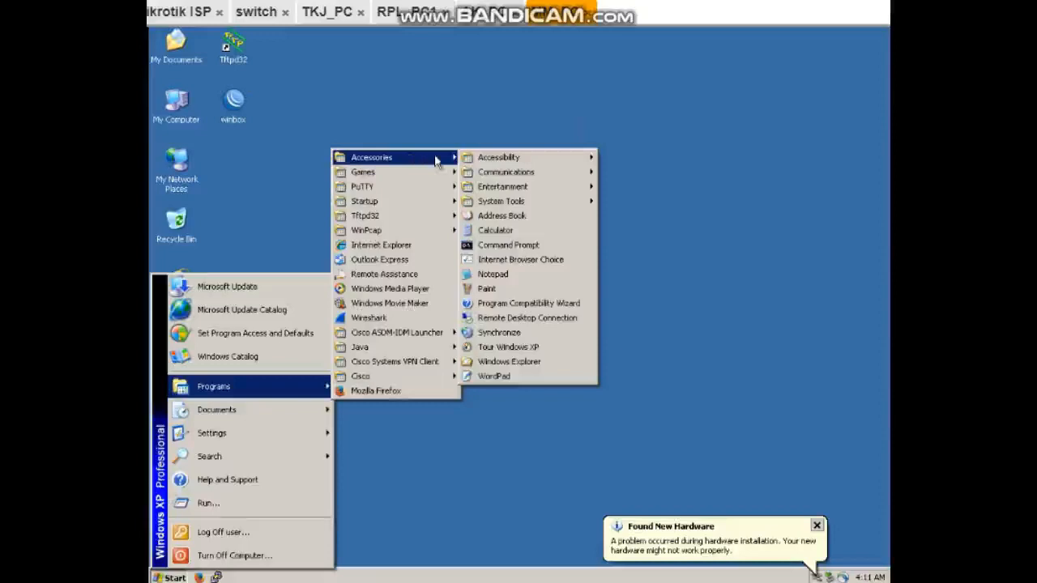
{"action": "left_click", "coordinate": [518, 253]}
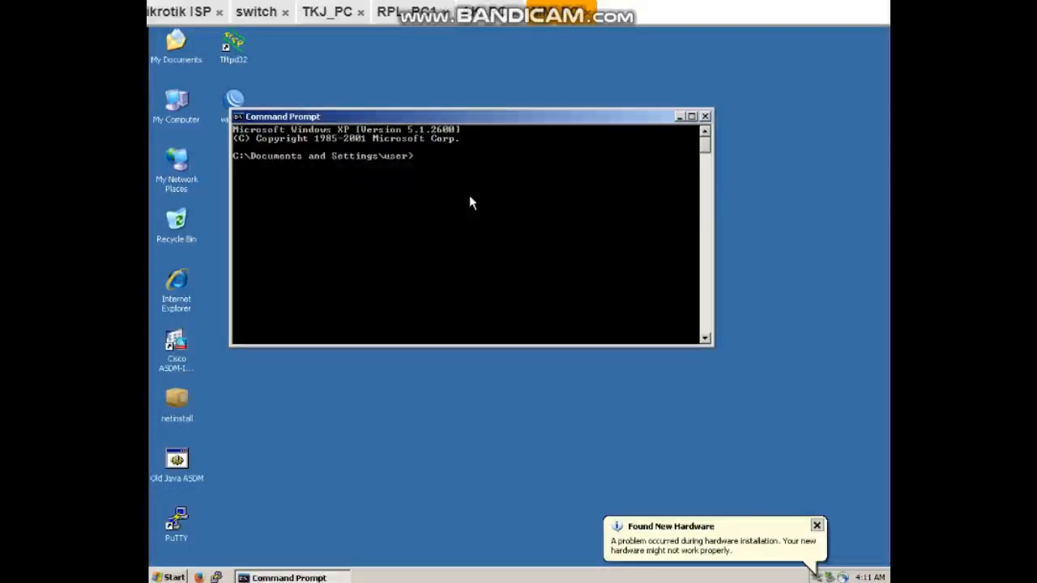
Step: Ping 8.8.8.8 from the last client PC's Command Prompt to test its internet access
{"action": "type", "text": "ping"}
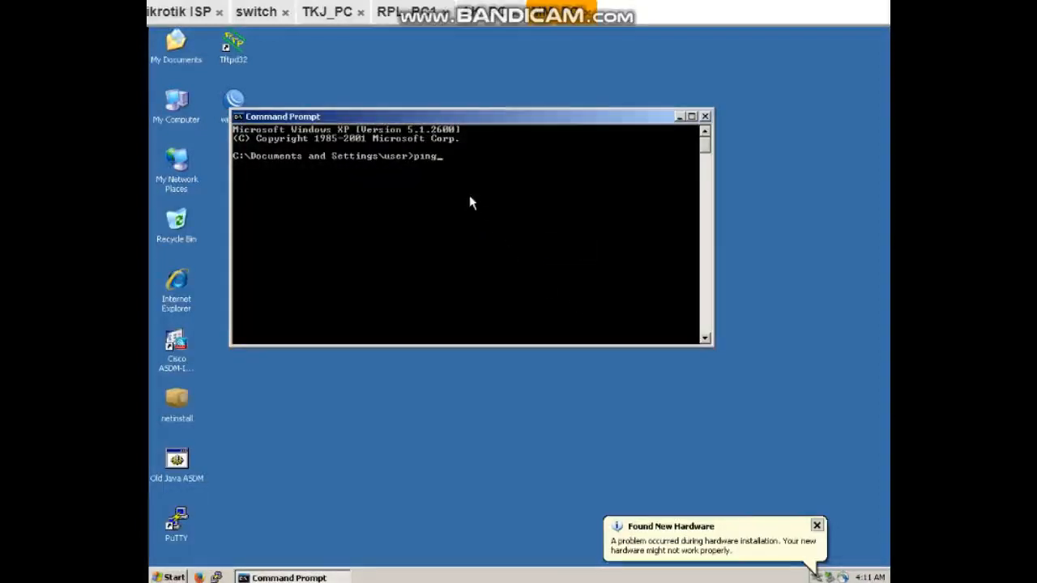
{"action": "type", "text": " 8."}
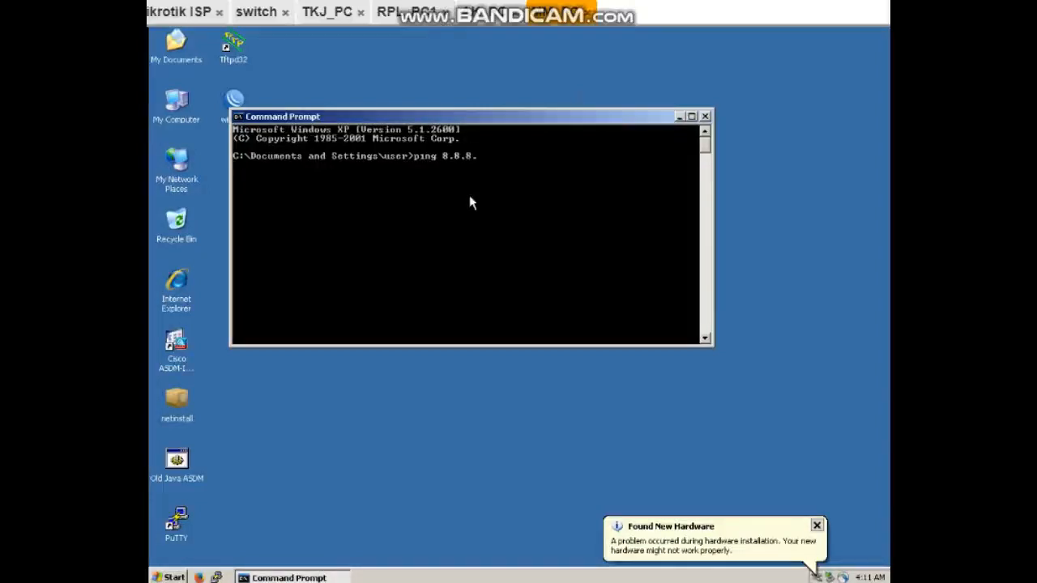
{"action": "type", "text": "8.8"}
{"action": "key", "text": "Return"}
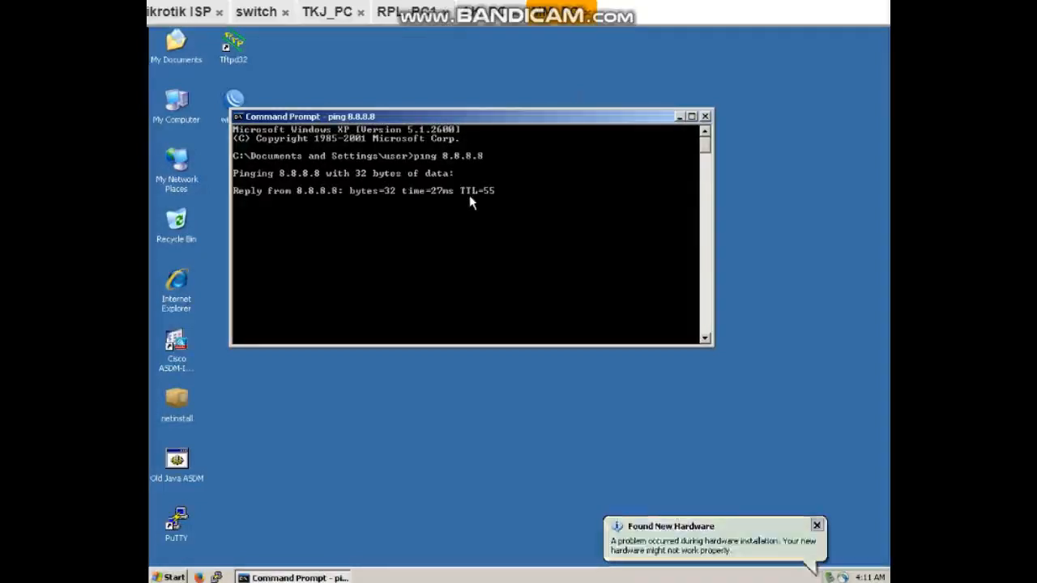